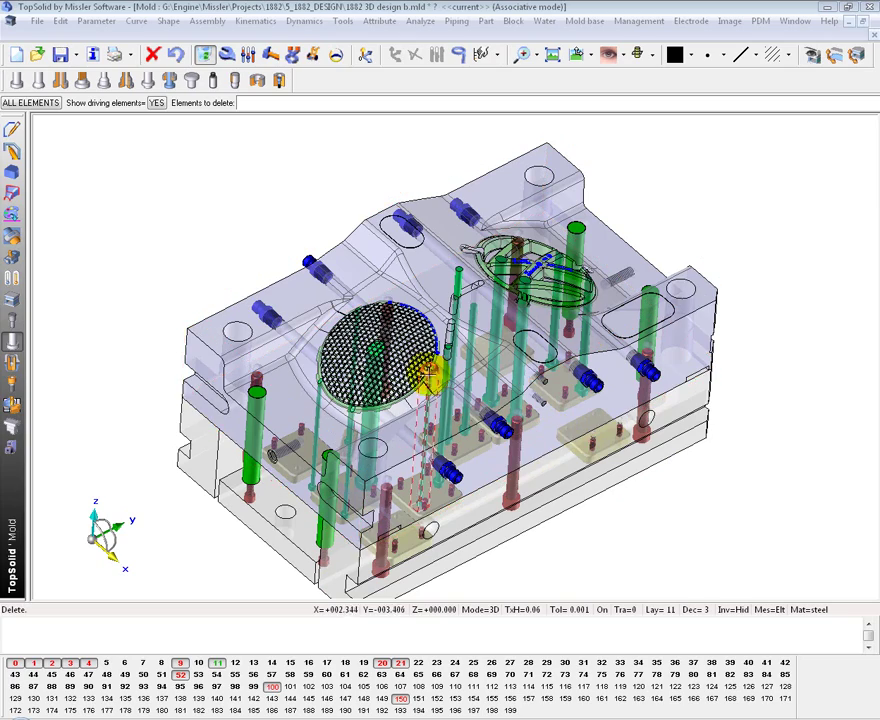
- Make Part_21611 visible in the Mold Visualization settings for parts
scroll(405, 382, "up", 5)
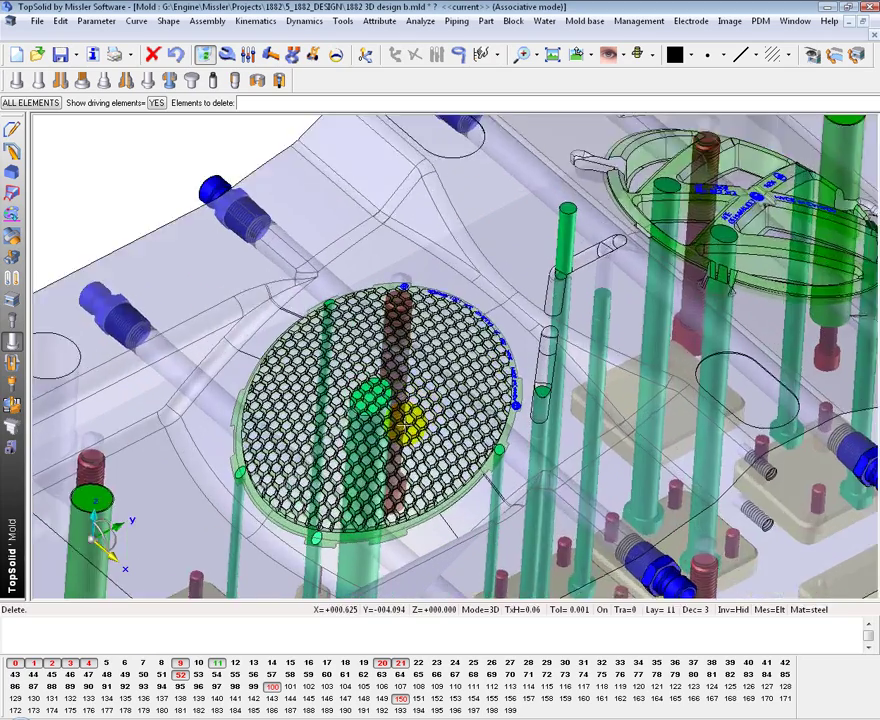
scroll(418, 445, "down", 3)
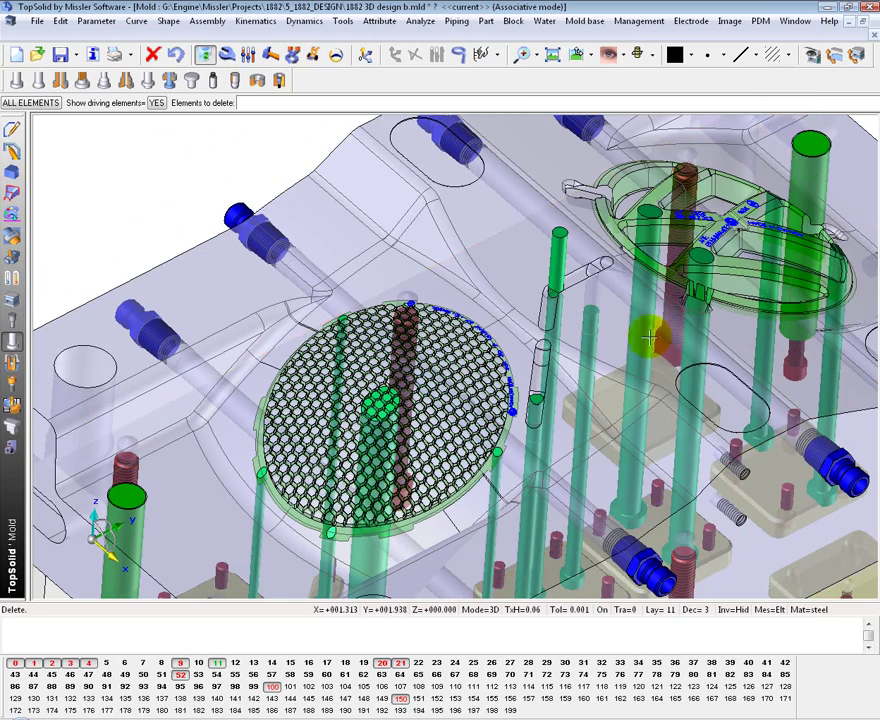
scroll(645, 320, "down", 2)
left_click(813, 55)
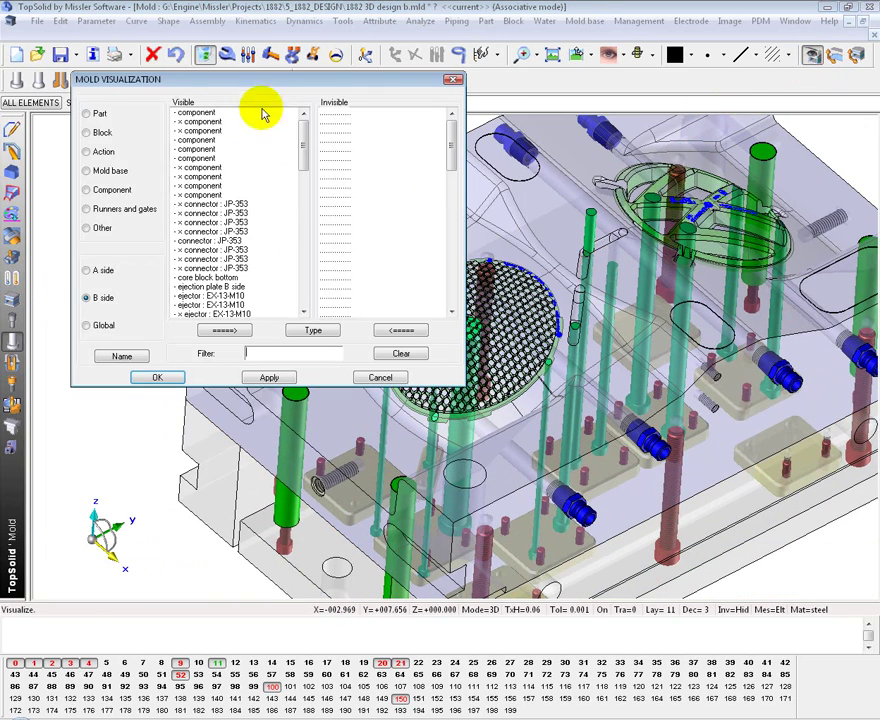
left_click(87, 114)
double_click(340, 122)
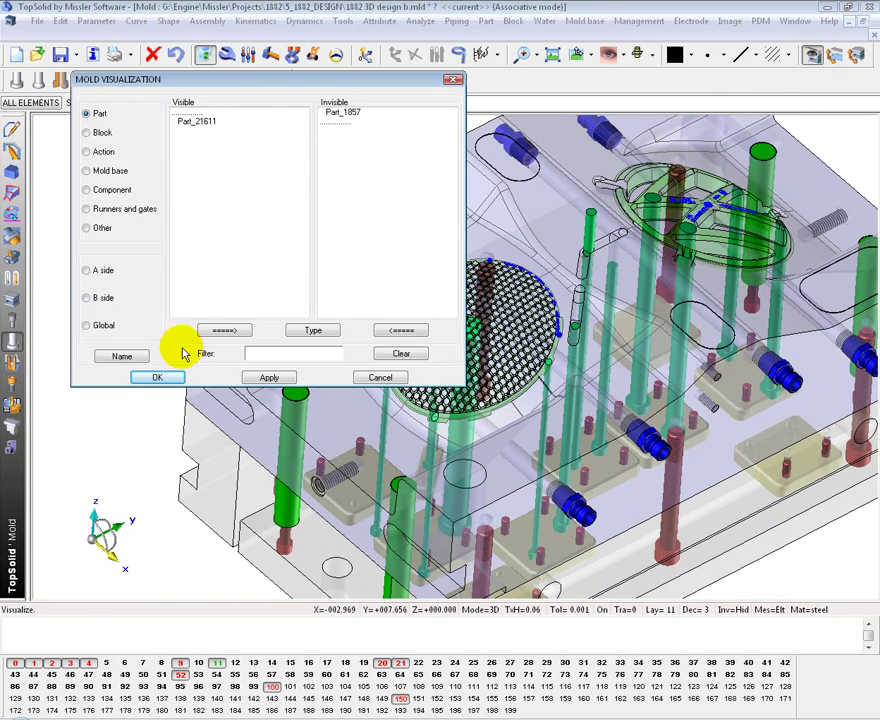
left_click(157, 377)
scroll(470, 330, "up", 8)
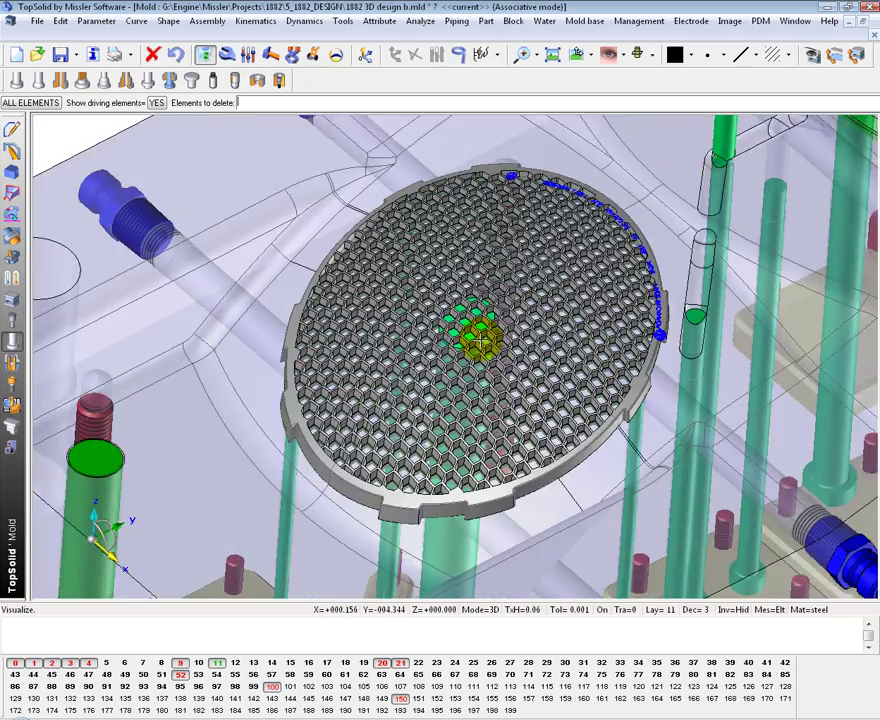
scroll(487, 290, "down", 6)
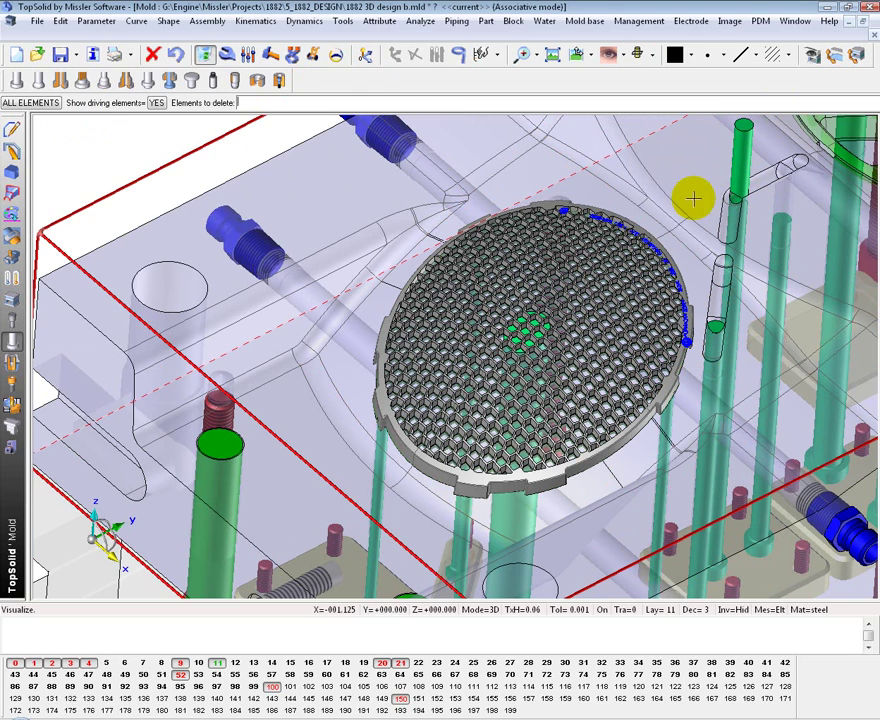
left_click(811, 54)
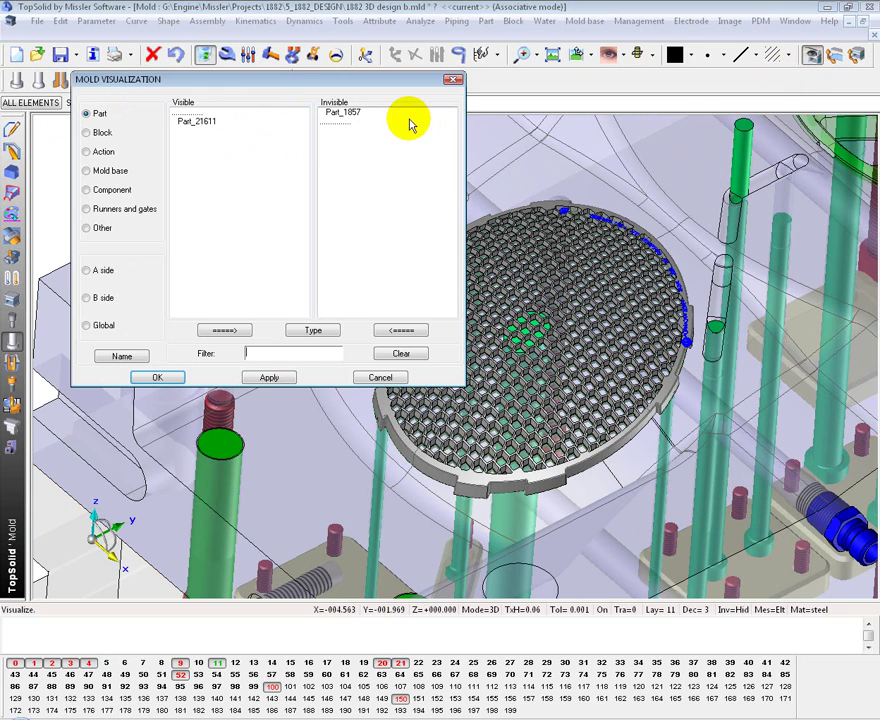
left_click(157, 377)
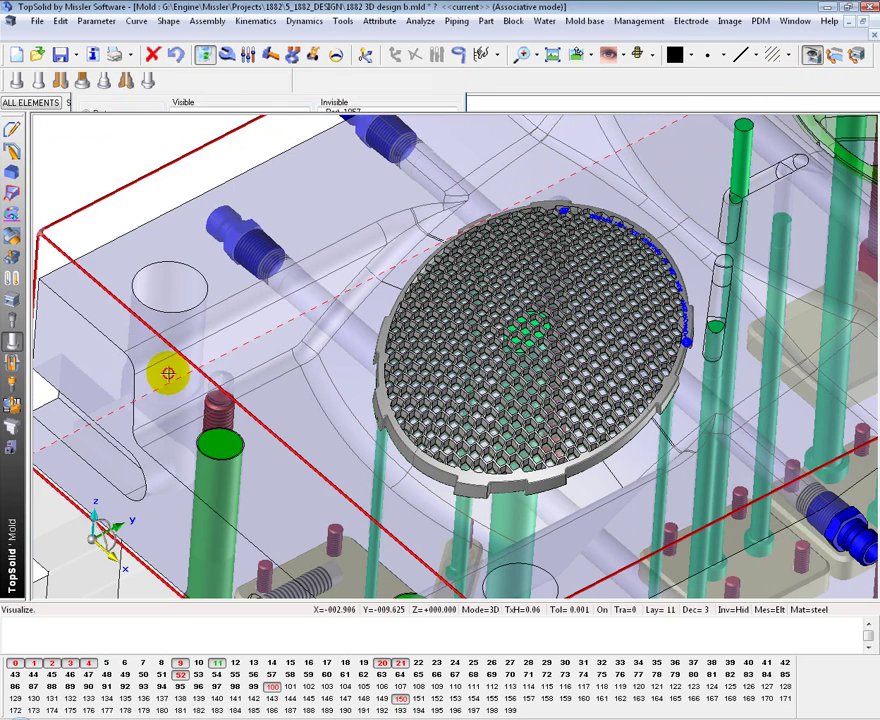
- Switch to a top view centred on the round grille and call up the current coordinate system with the absolute coordinate system
left_click(570, 53)
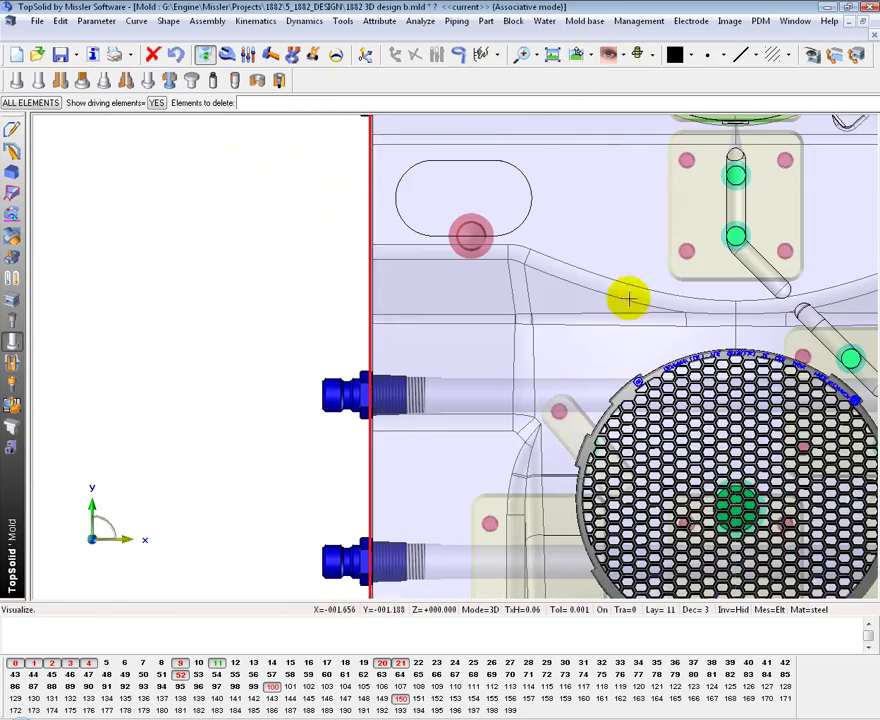
left_click(543, 328)
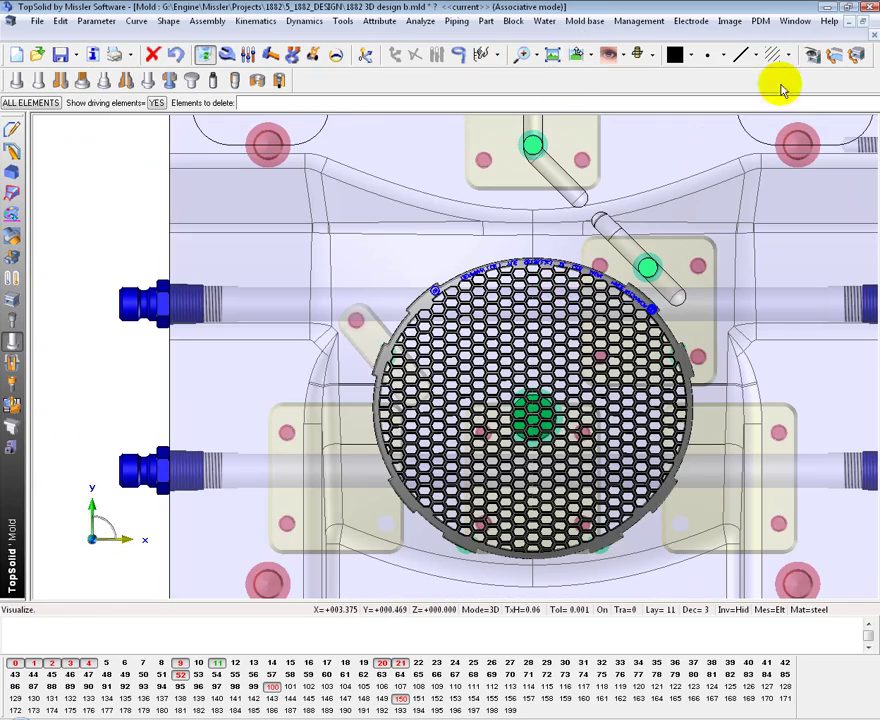
left_click(363, 54)
scroll(470, 357, "up", 5)
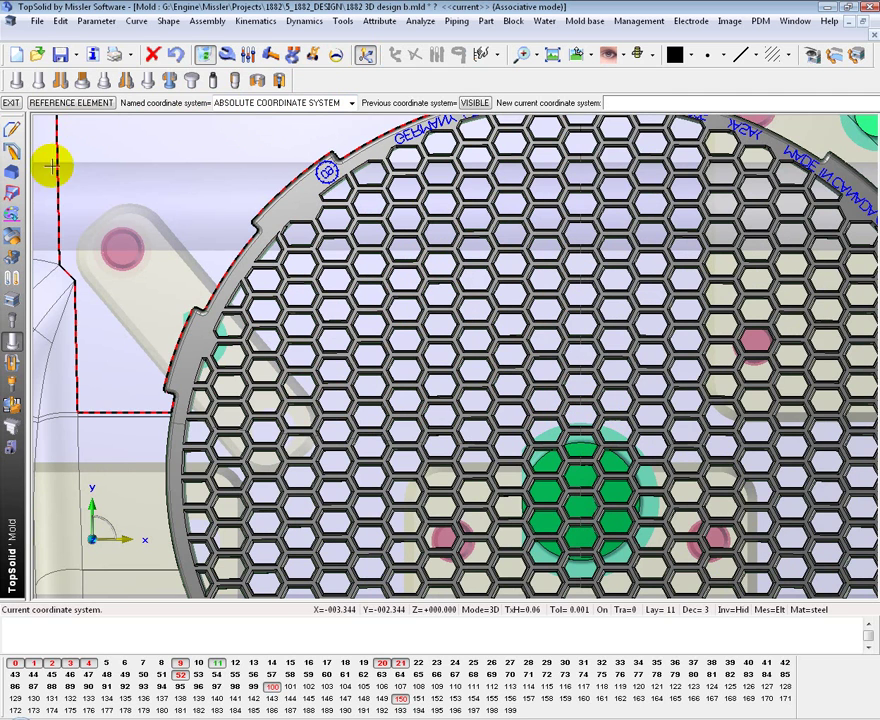
- Sketch a circle with a diameter of 0.375 in over the grille's left half, above the large centre pin
left_click(12, 130)
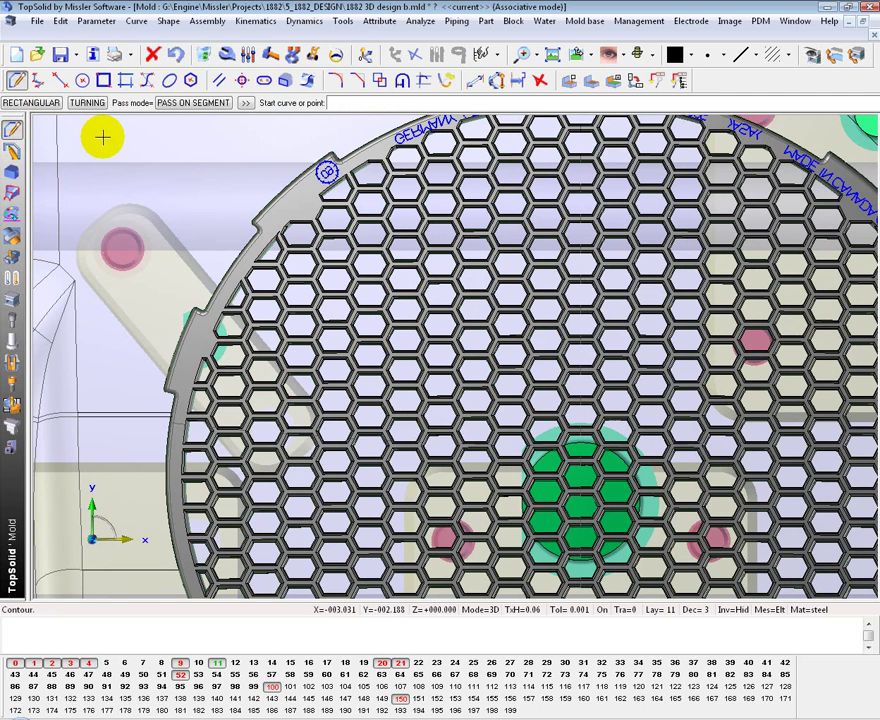
type(".375")
left_click(80, 80)
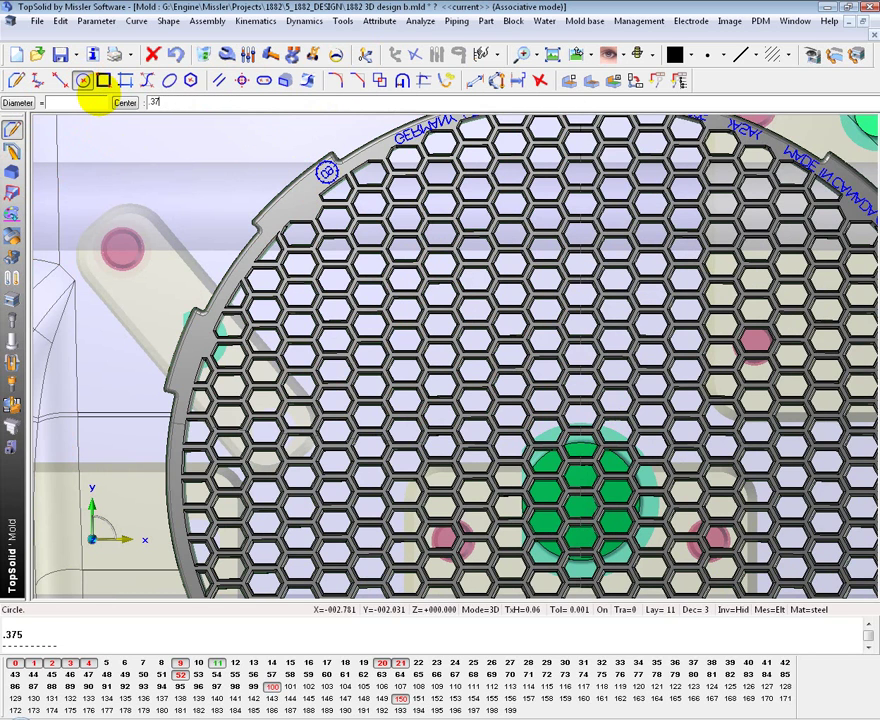
type(".375")
key("Return")
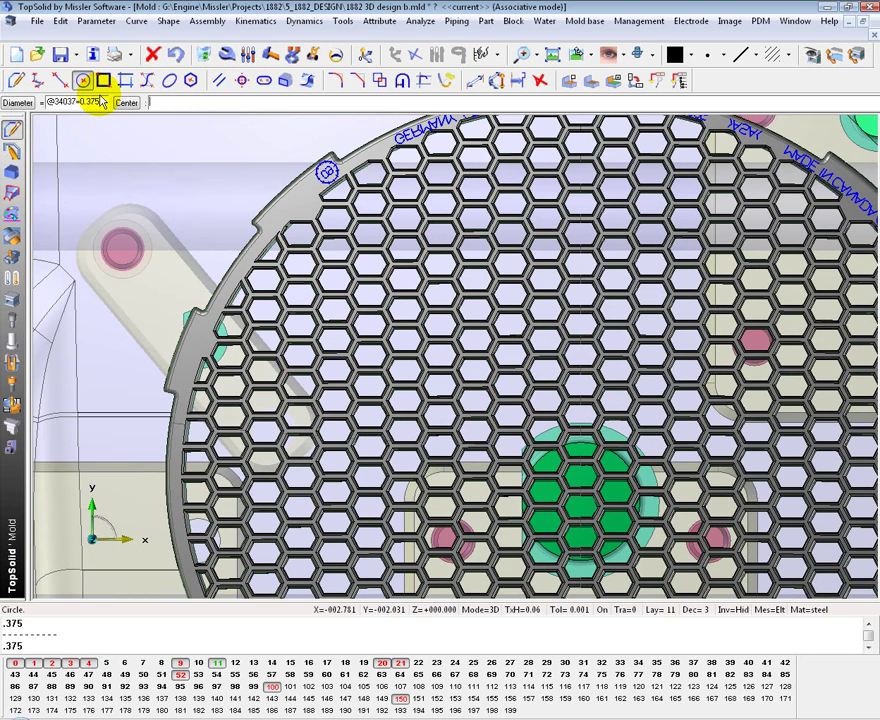
left_click(404, 342)
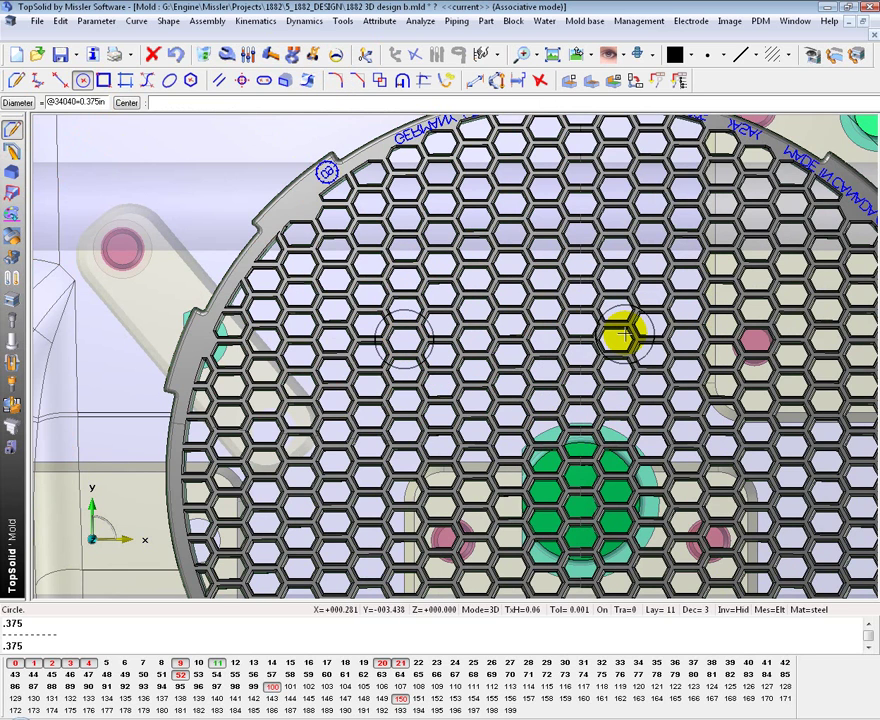
- Sketch a second circle with a diameter of 0.5 in on the grille, level with the first one and to its right
type(".5")
key("Return")
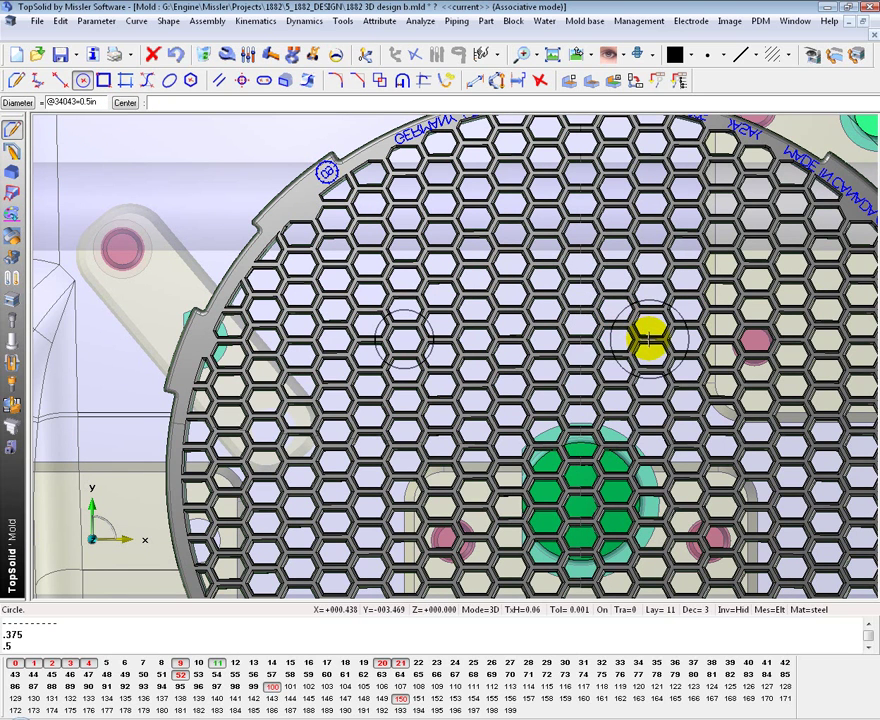
left_click(649, 340)
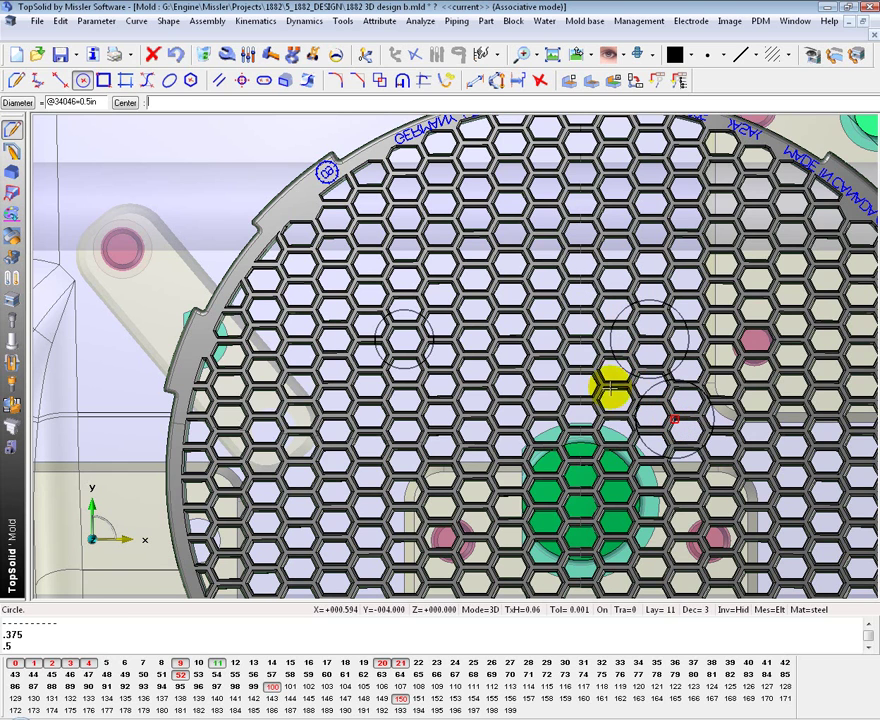
left_click(553, 369)
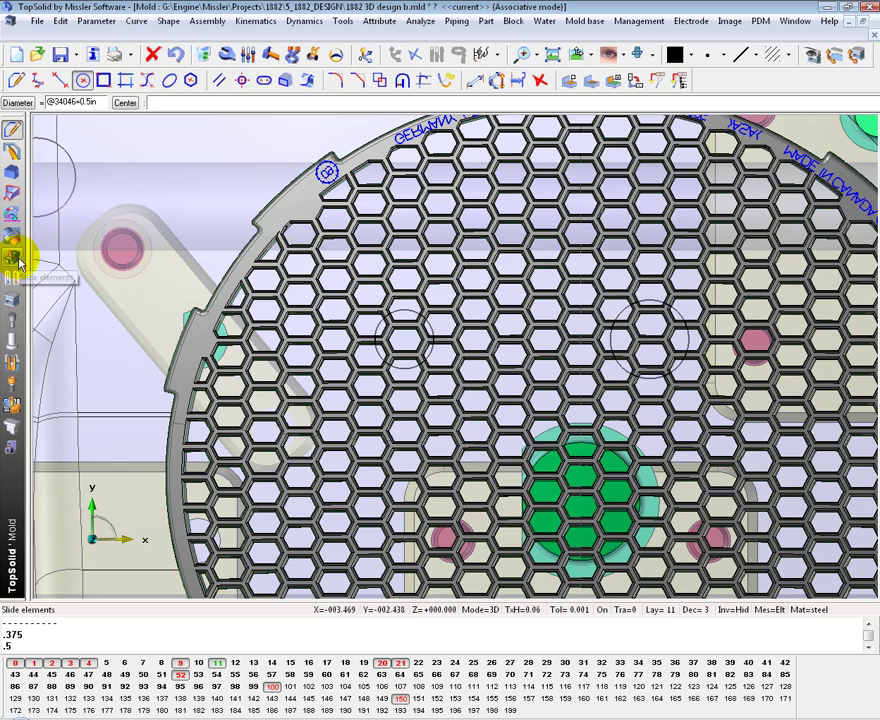
- Start a cylindrical ejector pin for the grille part and select both sketched circles as its positions
left_click(10, 344)
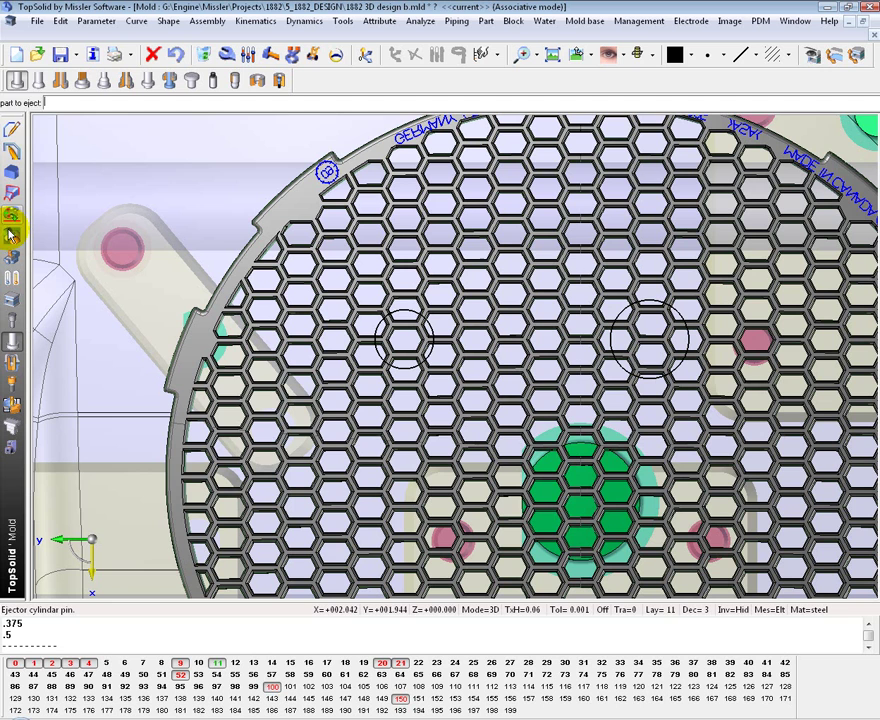
left_click(304, 192)
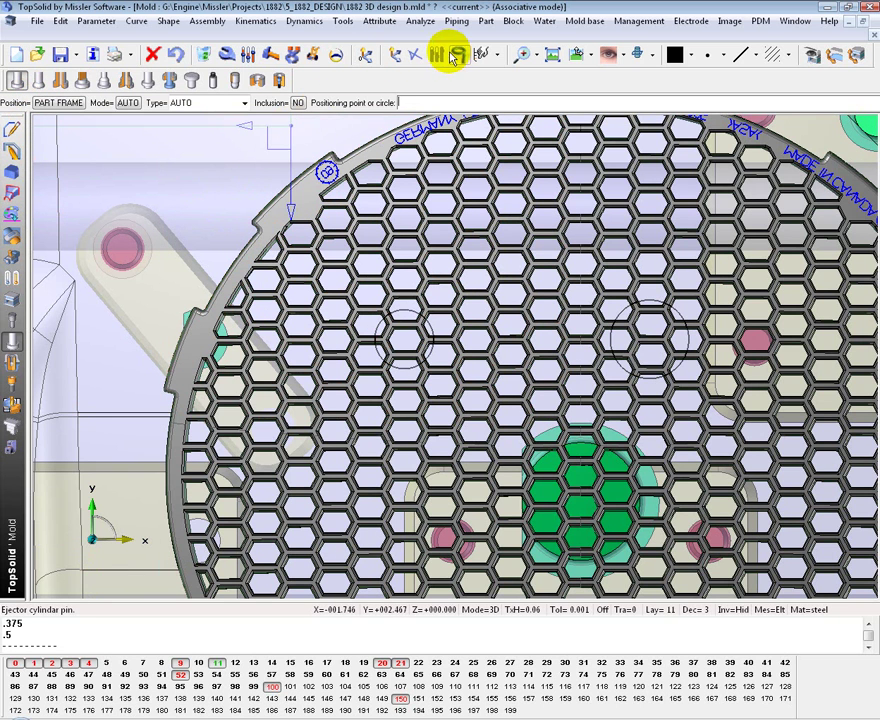
left_click(456, 55)
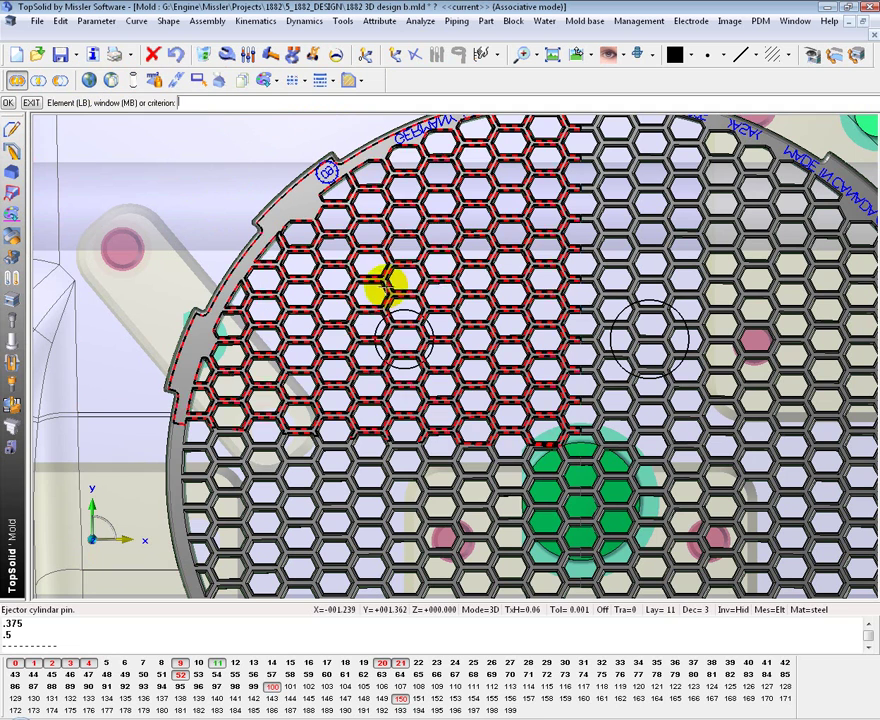
left_click(403, 309)
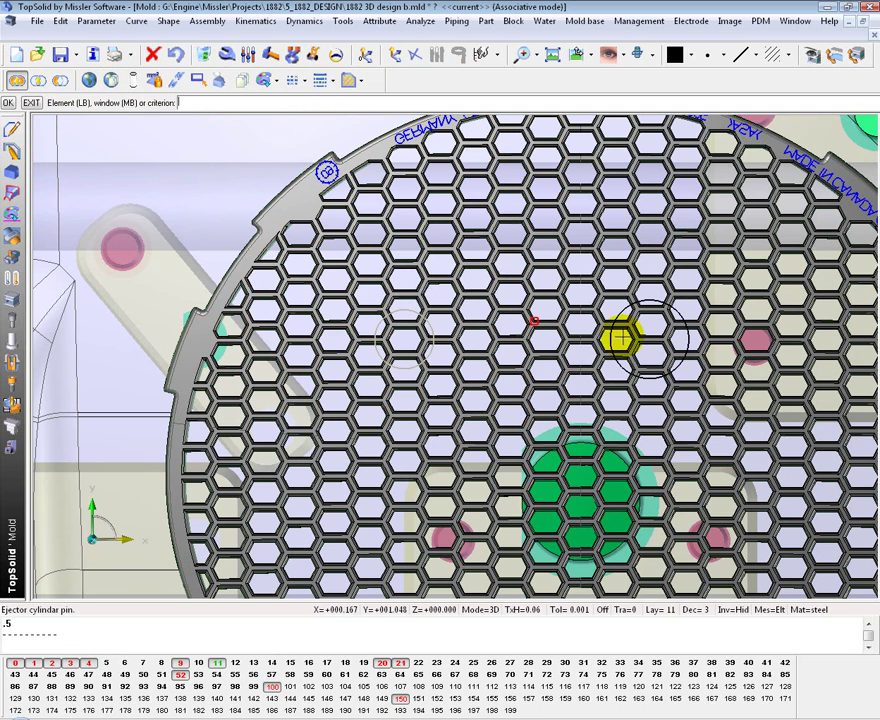
left_click(654, 297)
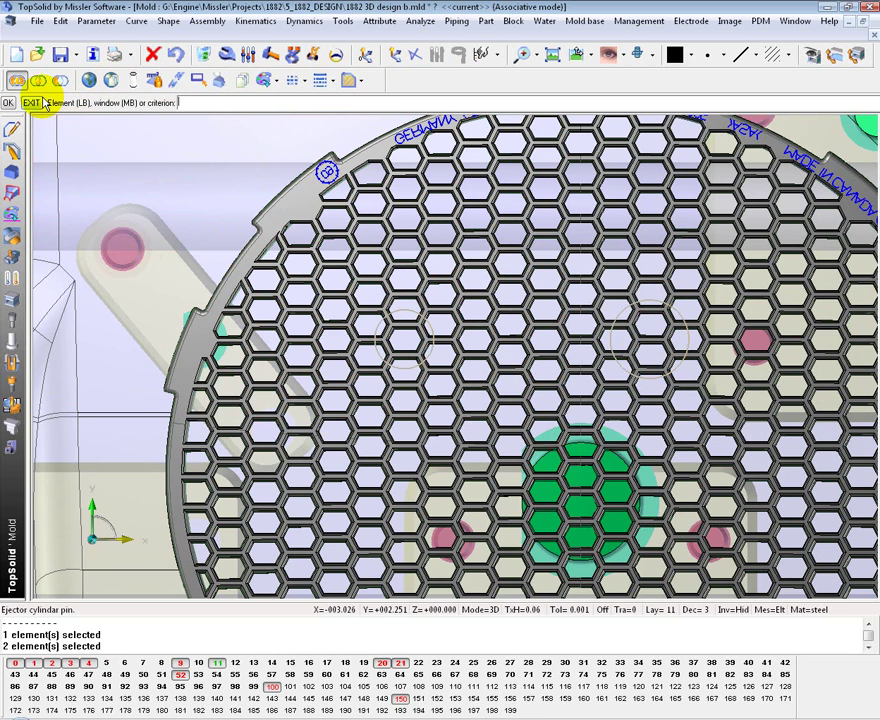
left_click(10, 79)
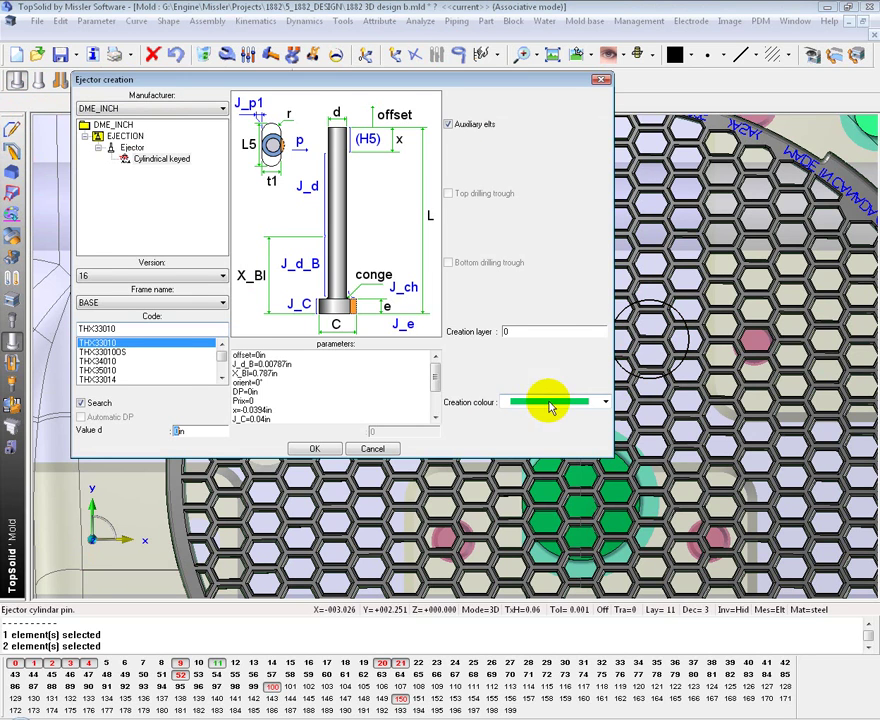
- Create the DME_INCH cylindrical keyed ejectors on the two circles using code EX-33-M10
double_click(100, 329)
type("e")
left_click(100, 343)
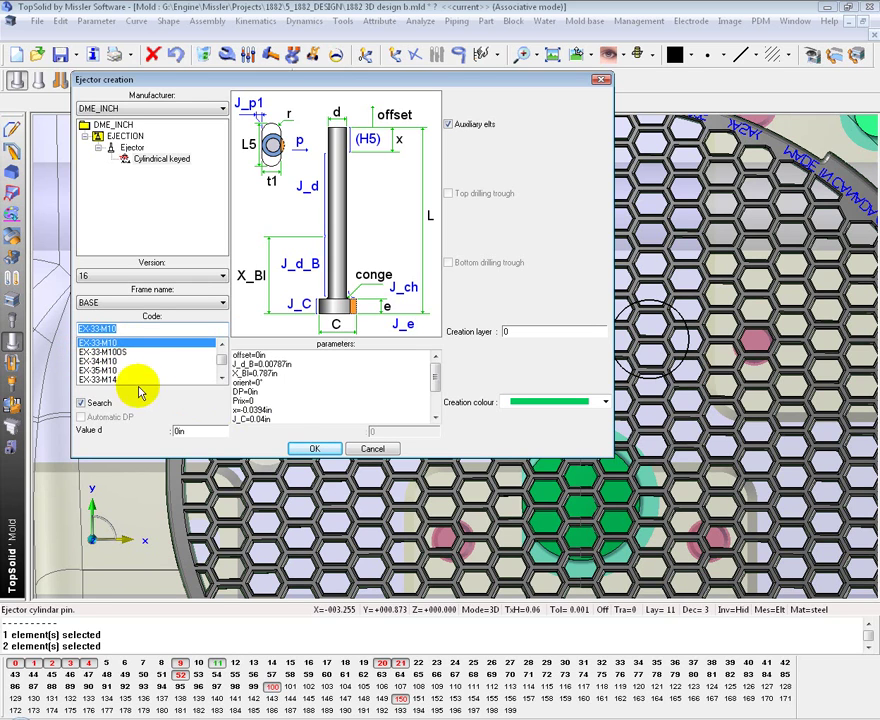
left_click(314, 447)
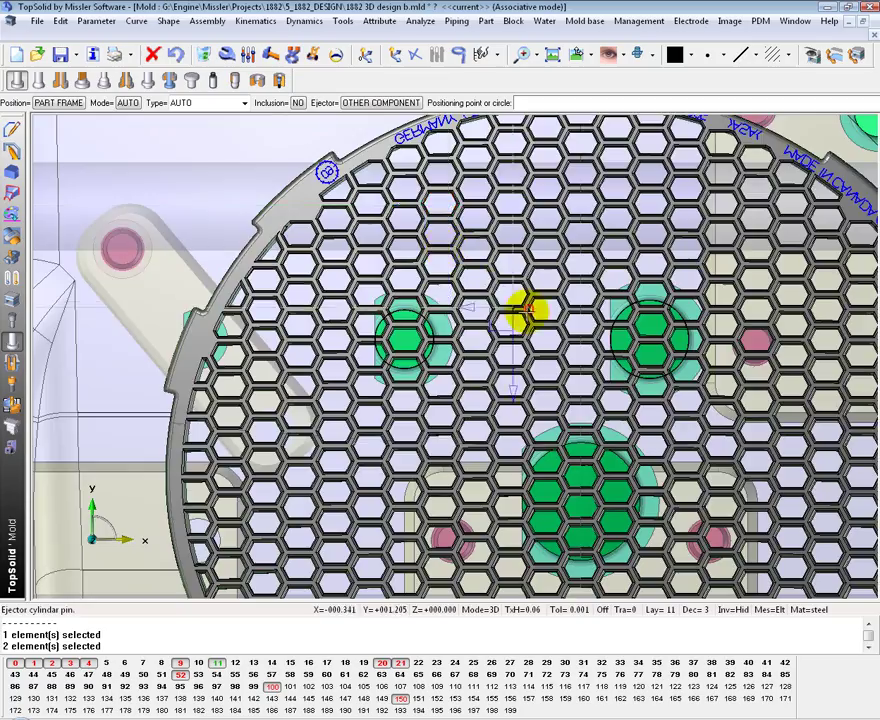
- Tilt the view onto the new ejector pins and hide Part_21611 in the Mold Visualization settings
middle_click_drag(521, 308, 410, 380)
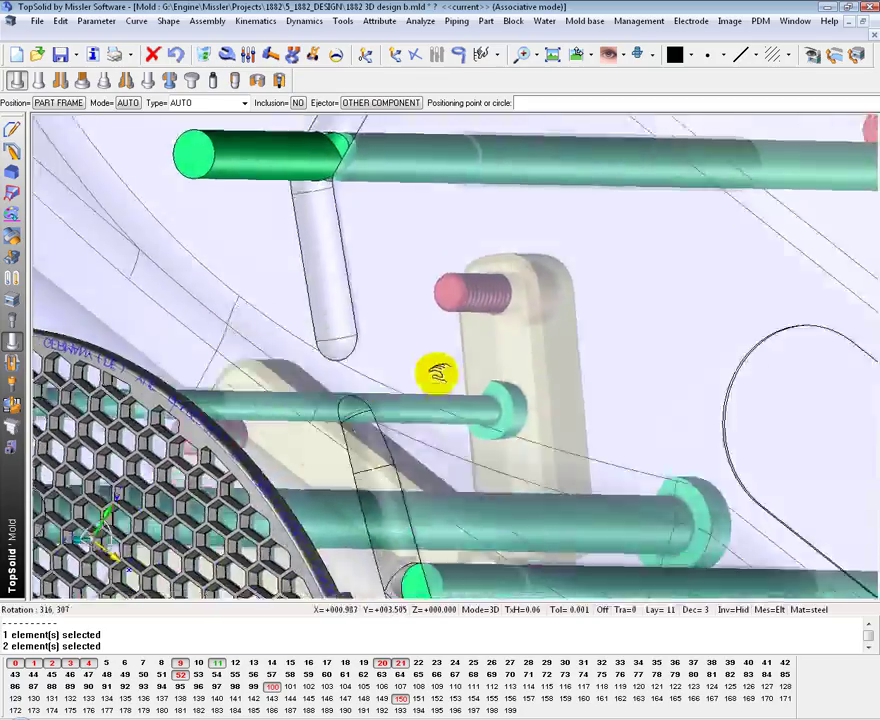
middle_click_drag(437, 374, 416, 289)
scroll(305, 253, "up", 5)
left_click(812, 54)
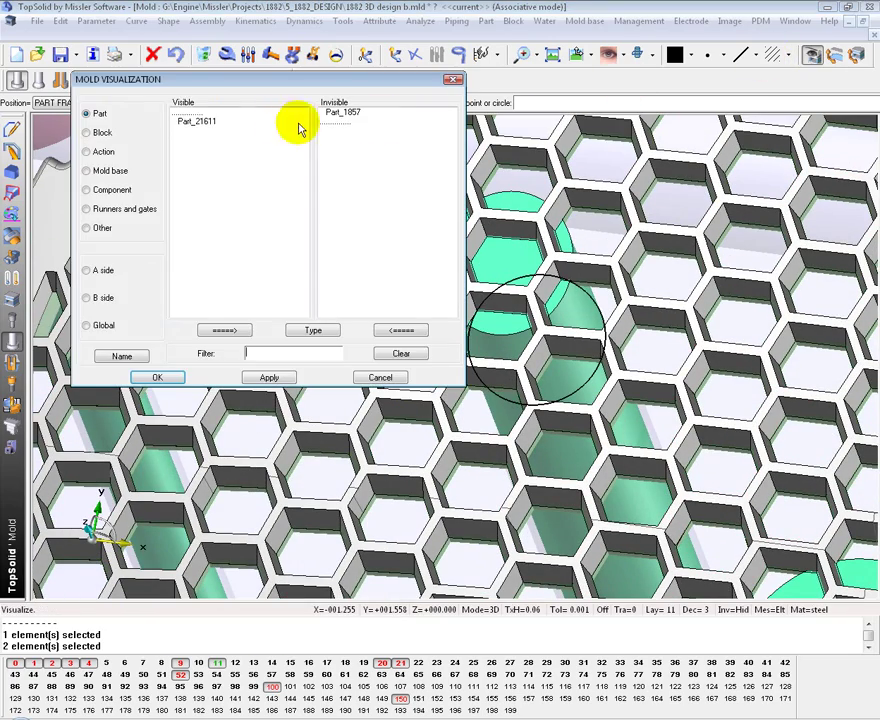
double_click(189, 120)
left_click(157, 377)
scroll(432, 357, "down", 4)
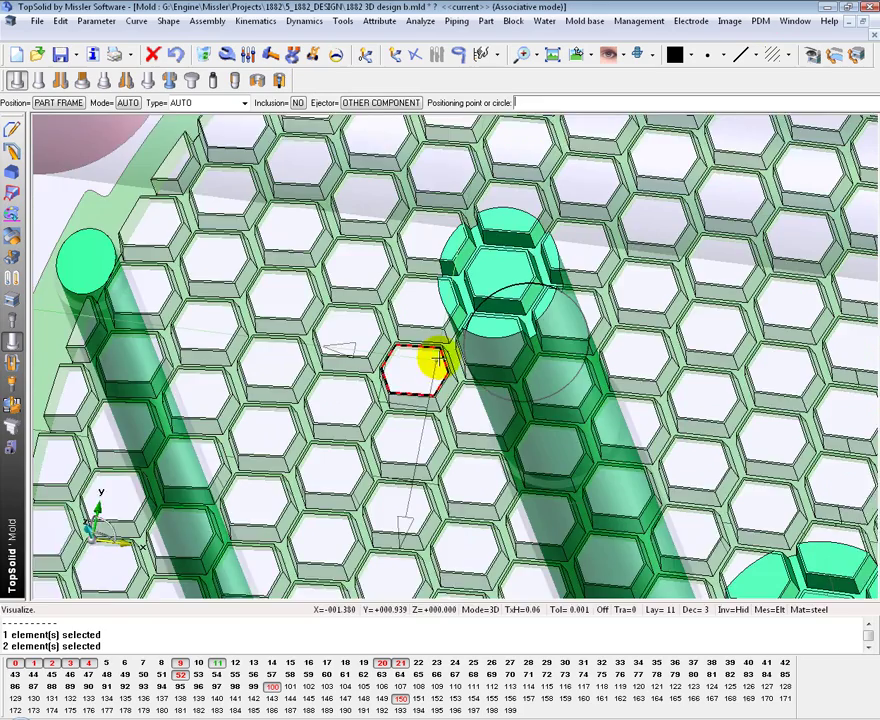
- Examine how the heads of the two new ejector pins are trimmed to the grille's honeycomb pattern
scroll(540, 305, "up", 6)
mouse_move(567, 316)
middle_mouse_down()
mouse_move(481, 173)
mouse_move(572, 300)
middle_mouse_up()
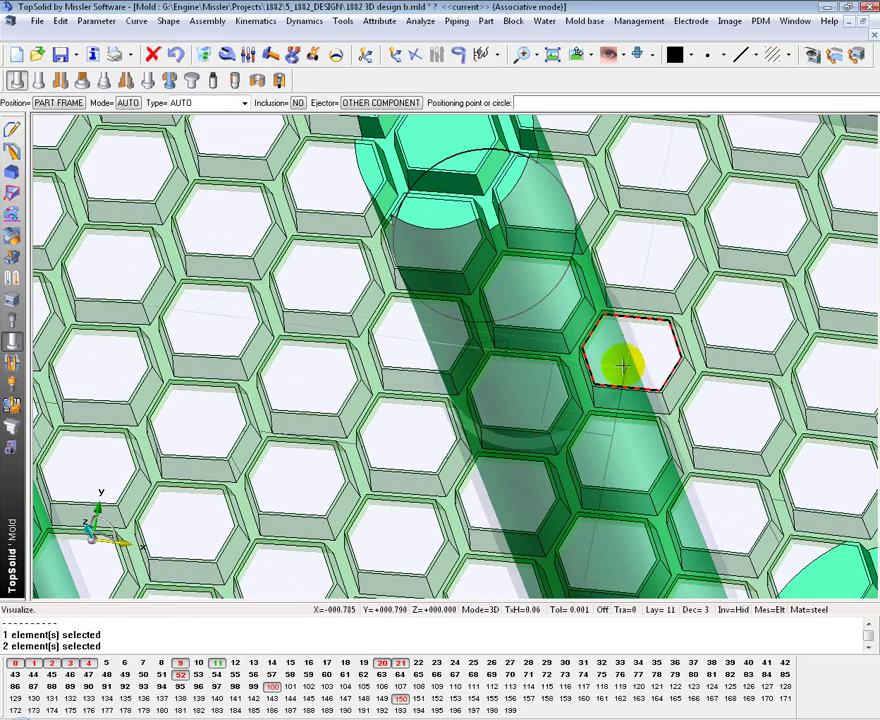
scroll(630, 355, "down", 5)
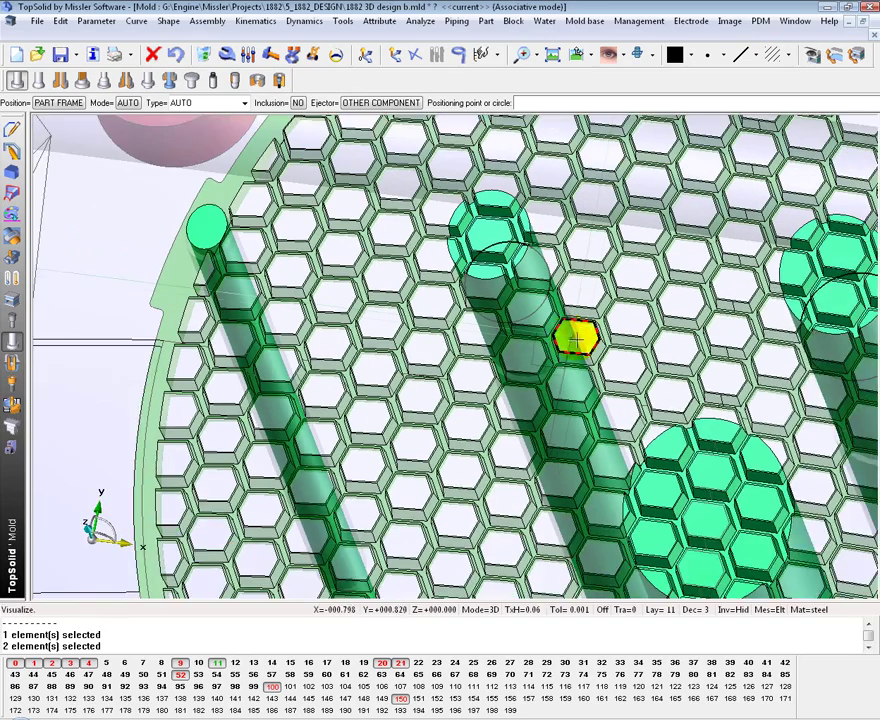
scroll(530, 308, "down", 3)
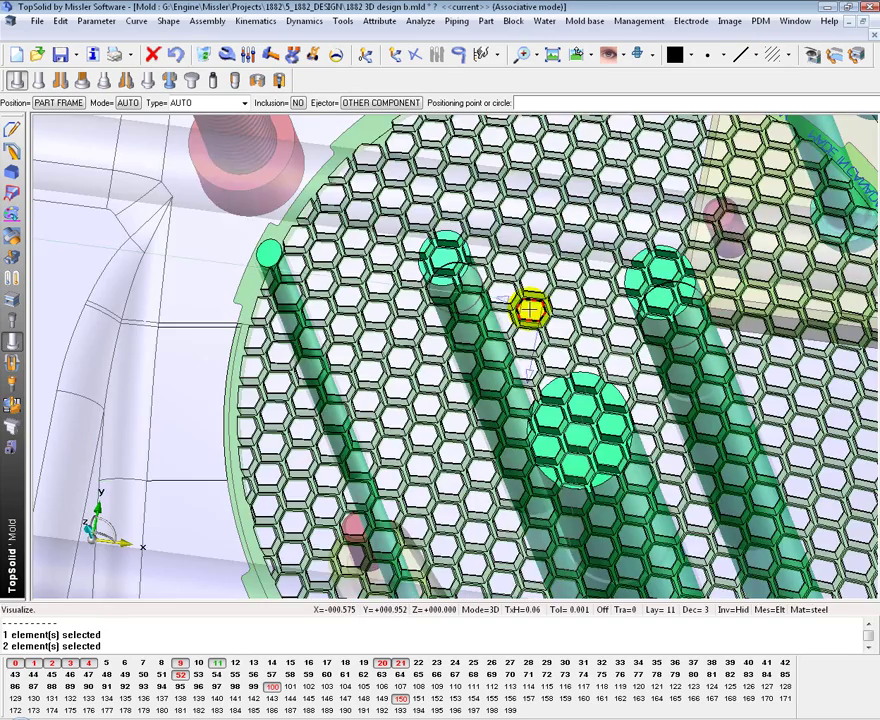
scroll(527, 371, "down", 2)
scroll(464, 308, "up", 1)
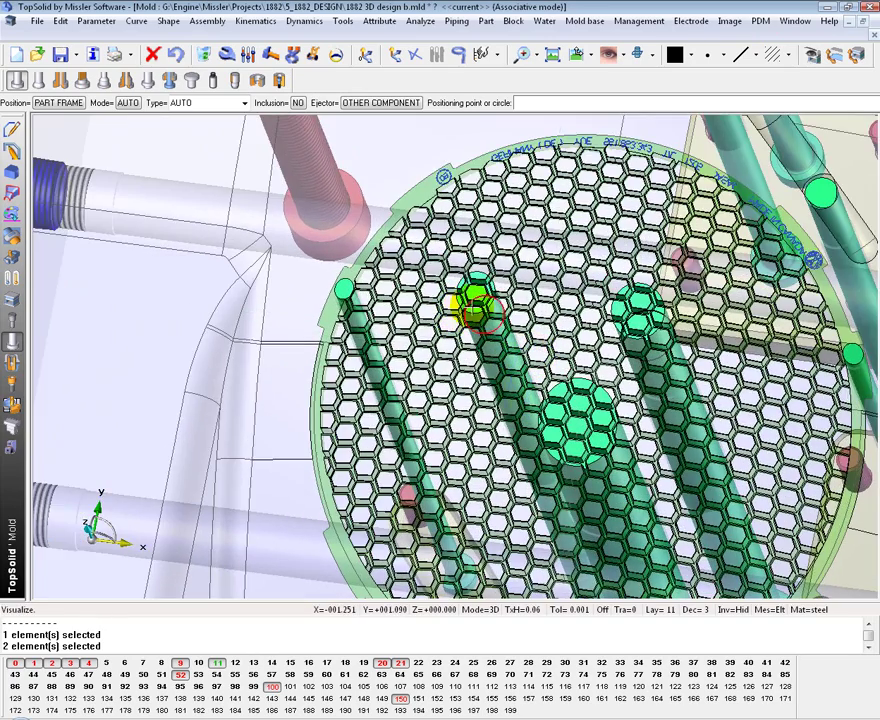
scroll(415, 290, "up", 3)
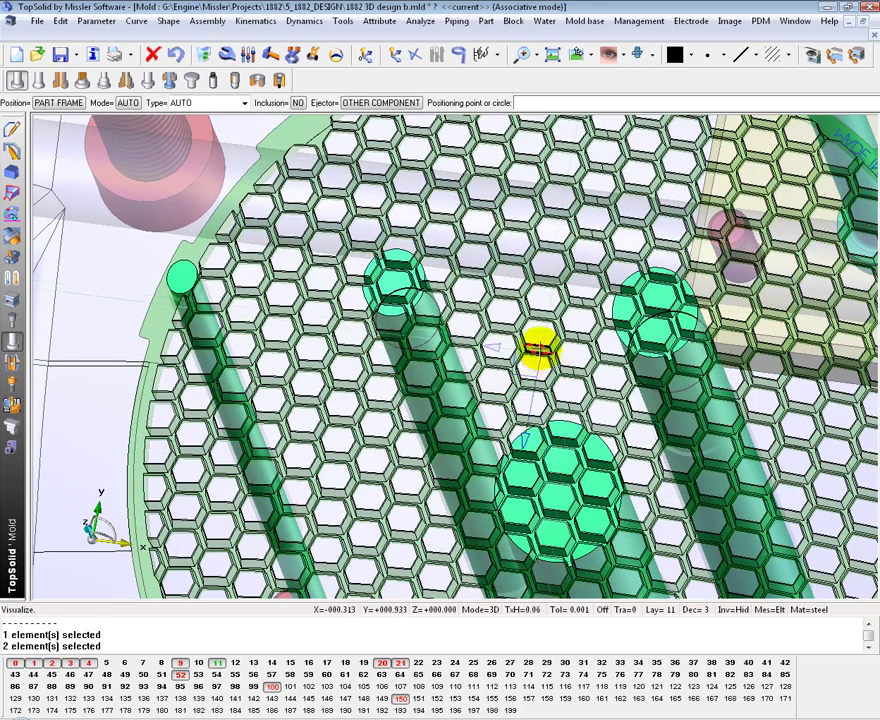
- Hide the core block bottom in the Mold Visualization settings so only the ejector pins remain exposed
left_click(810, 55)
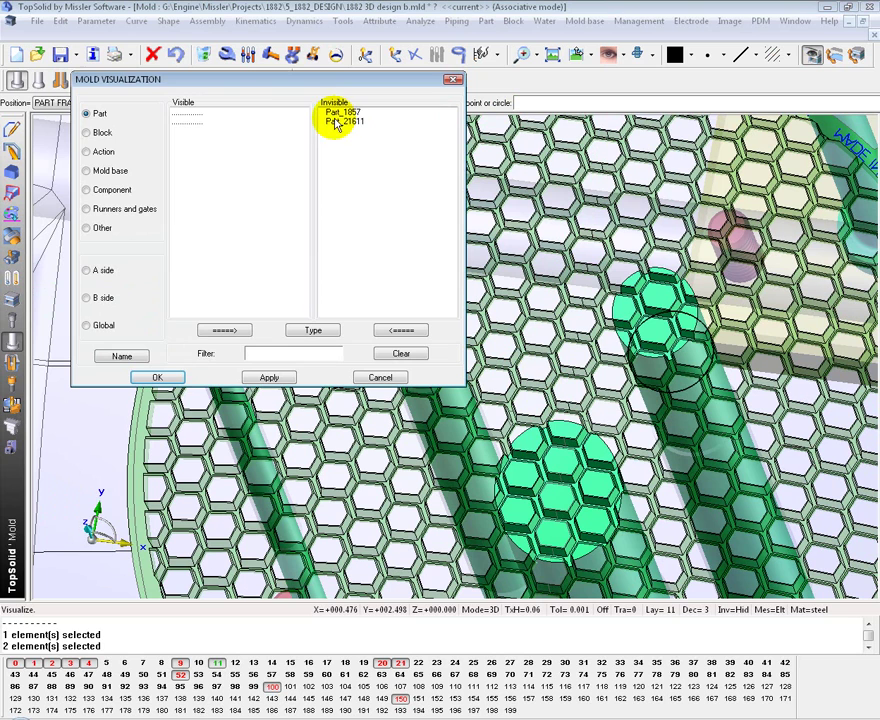
left_click(100, 132)
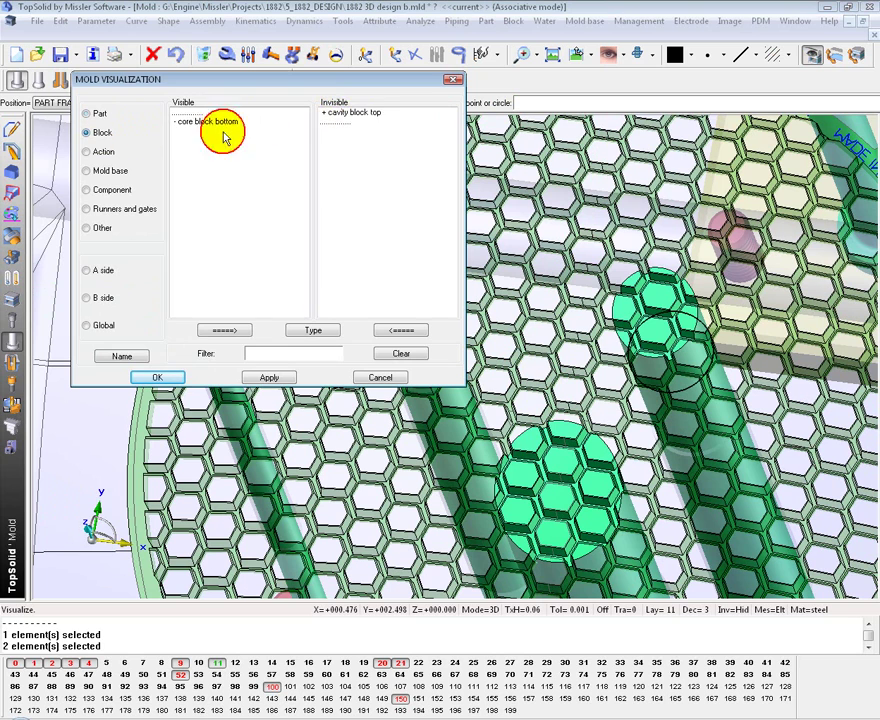
left_click(165, 376)
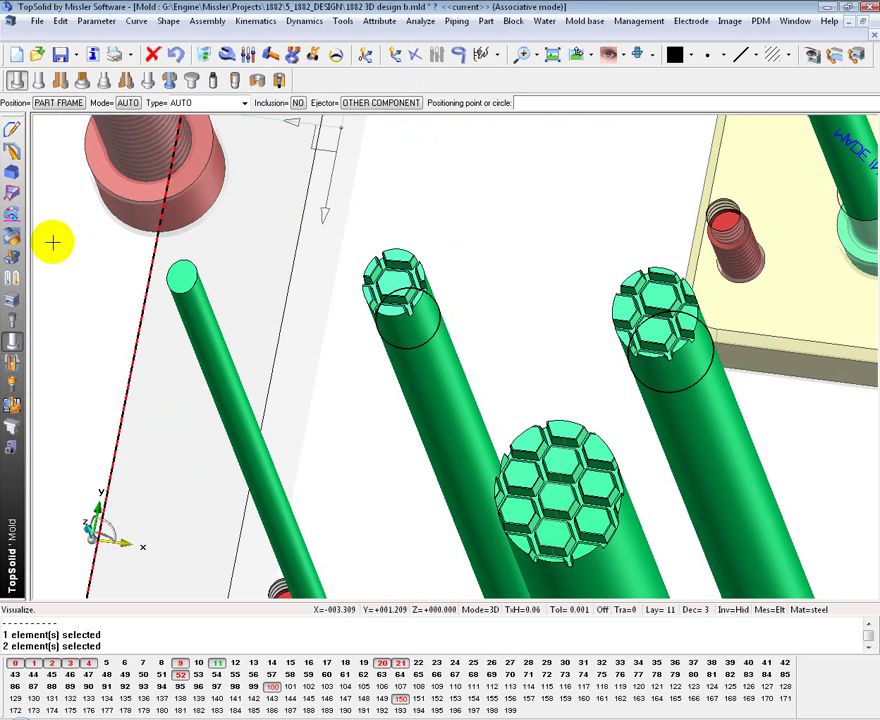
- Check the BOM properties of the two newly added honeycomb-trimmed ejectors, including their reference code and machining length comment
left_click(12, 405)
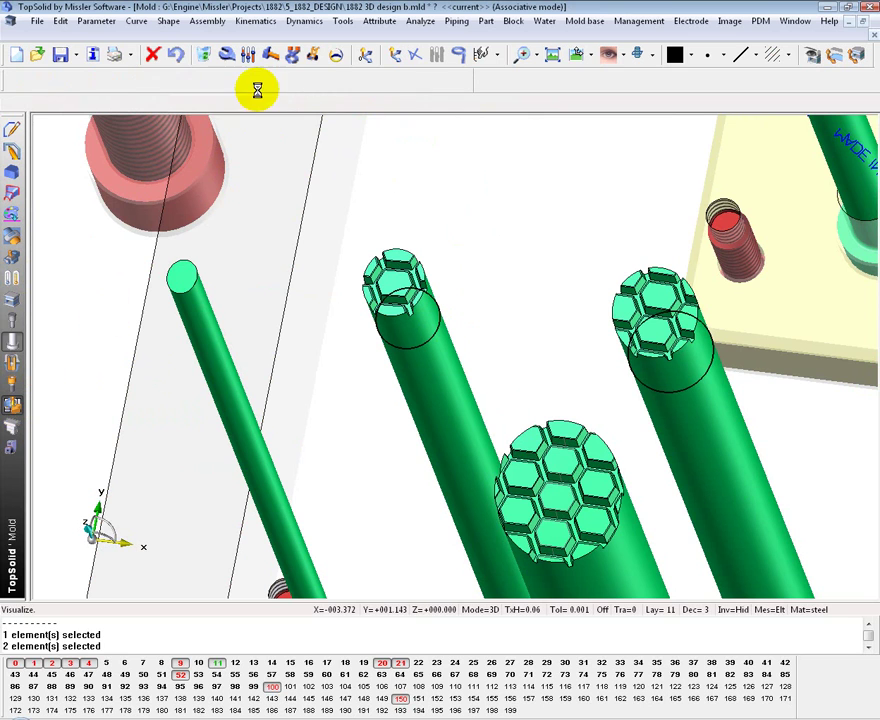
left_click(245, 80)
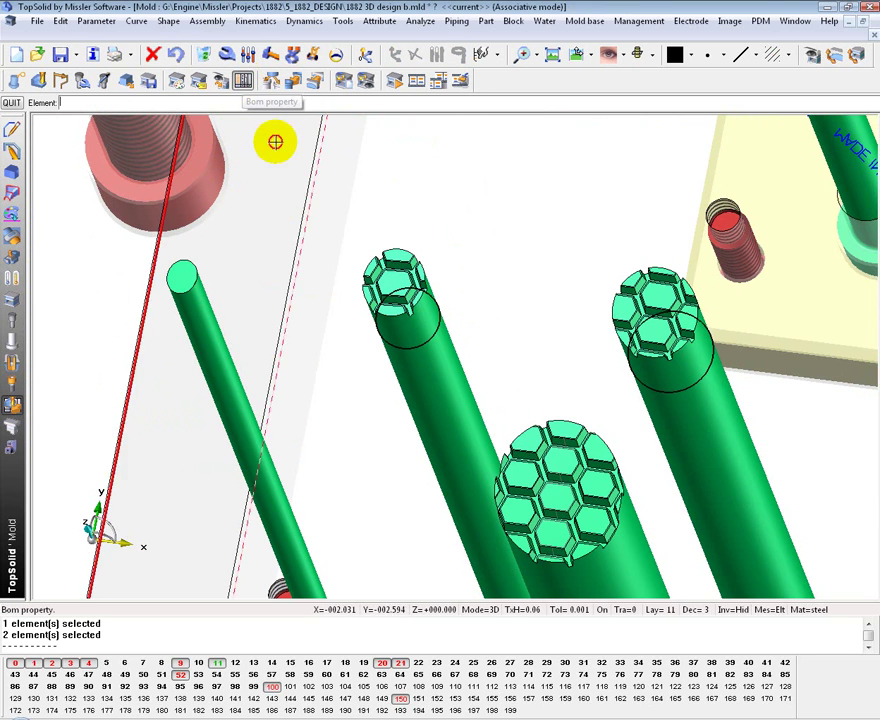
left_click(390, 275)
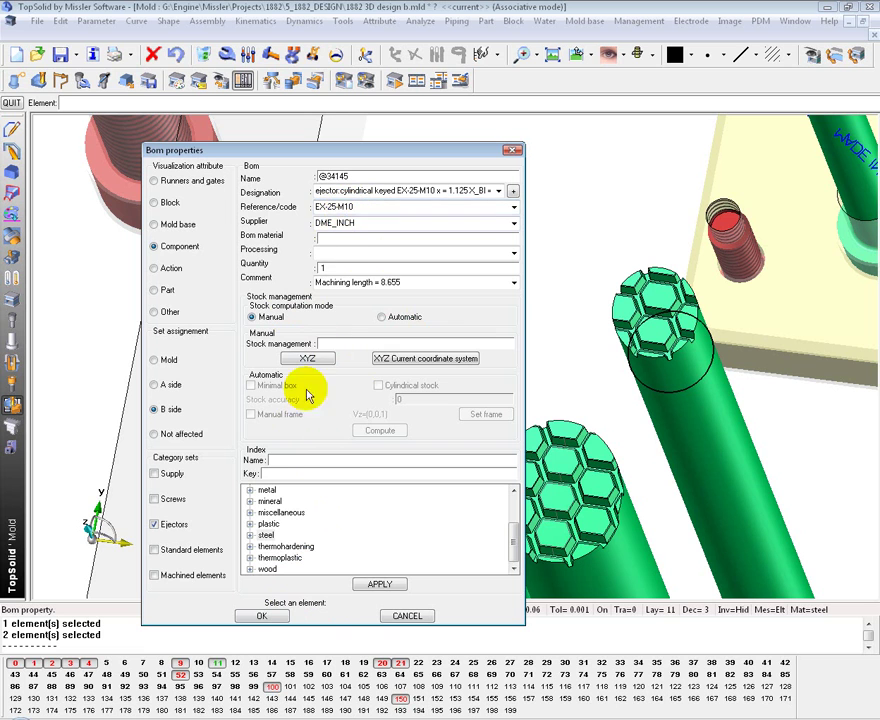
left_click(262, 616)
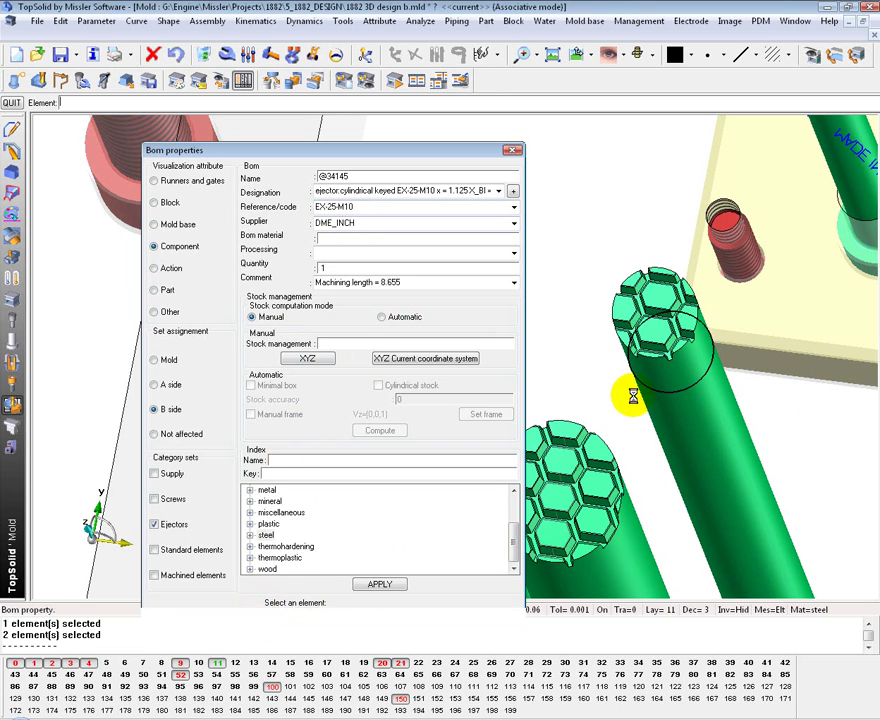
left_click(632, 391)
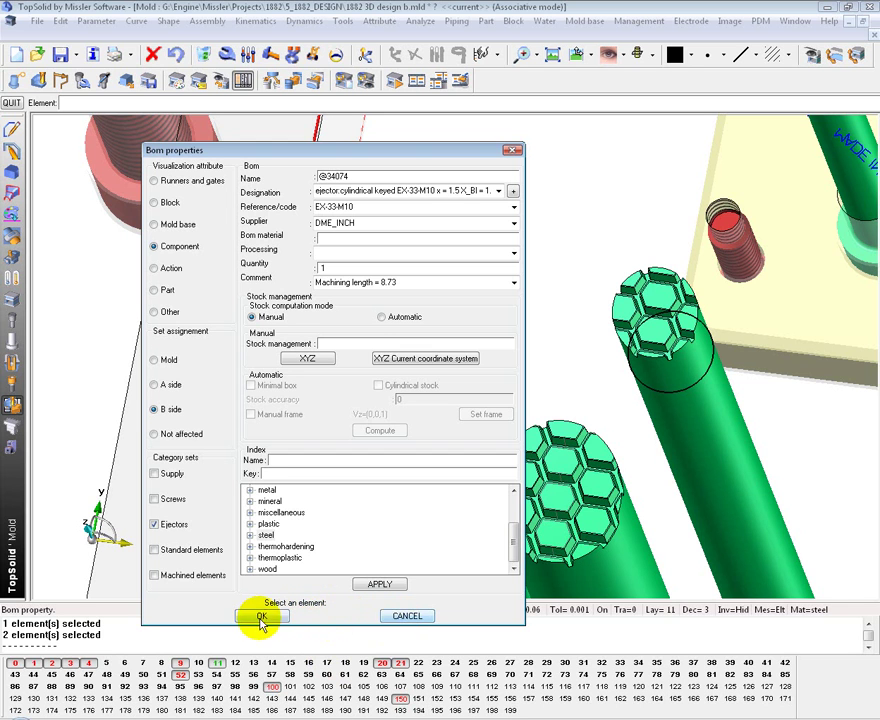
left_click(256, 617)
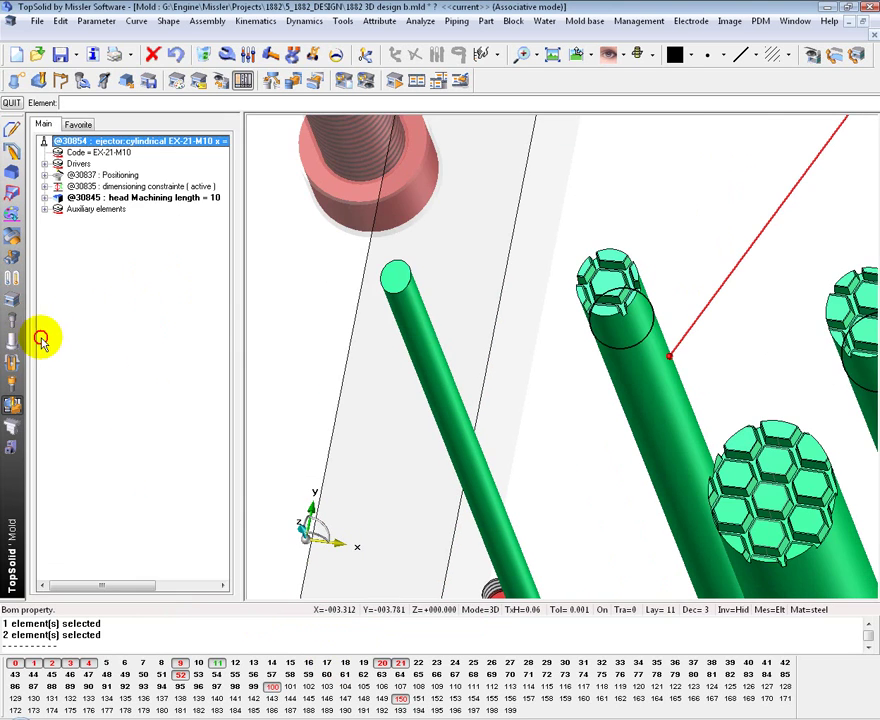
- Display the construction tree of the smaller honeycomb-trimmed ejector, code EX-25-M10
right_click(108, 378)
left_click(108, 379)
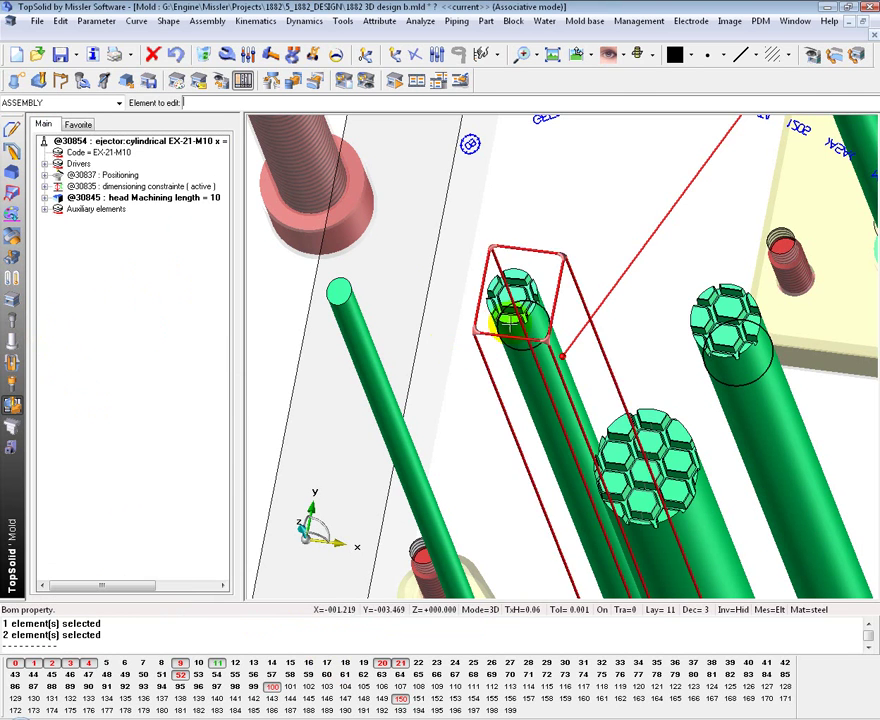
left_click(510, 298)
left_click(200, 313)
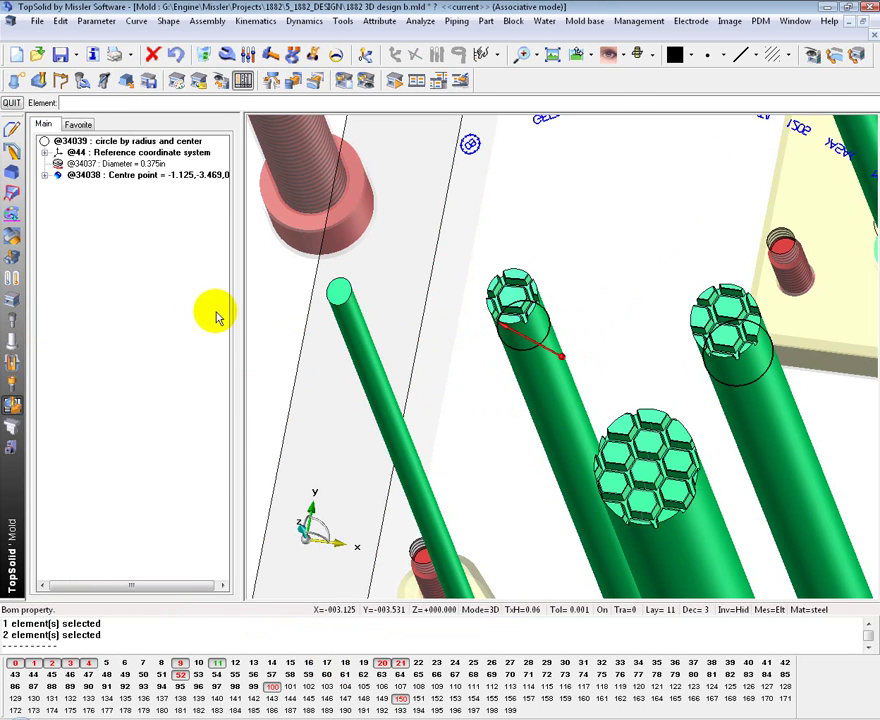
right_click(212, 308)
left_click(230, 312)
left_click(505, 287)
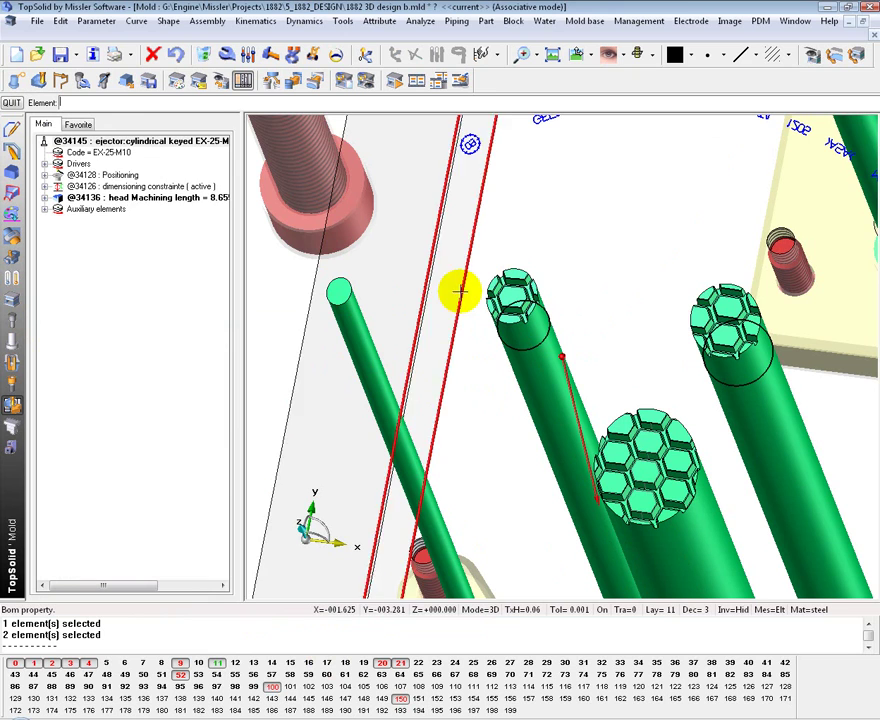
- Change the trim mode of the EX-25-M10 ejector to Trim with a lower plane
left_click(120, 141)
right_click(125, 141)
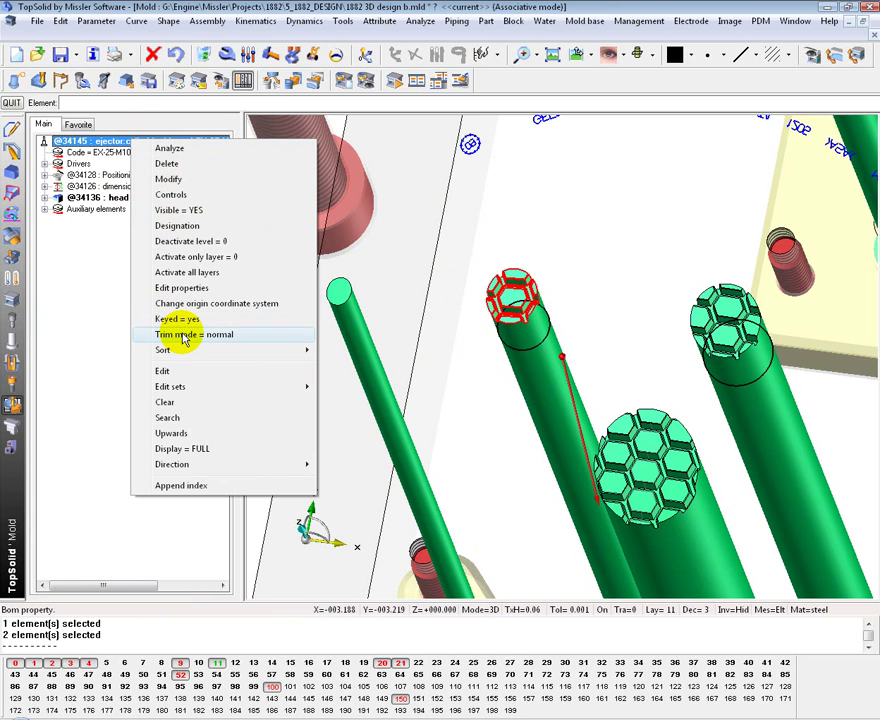
middle_click_drag(363, 382, 508, 428)
scroll(510, 430, "up", 4)
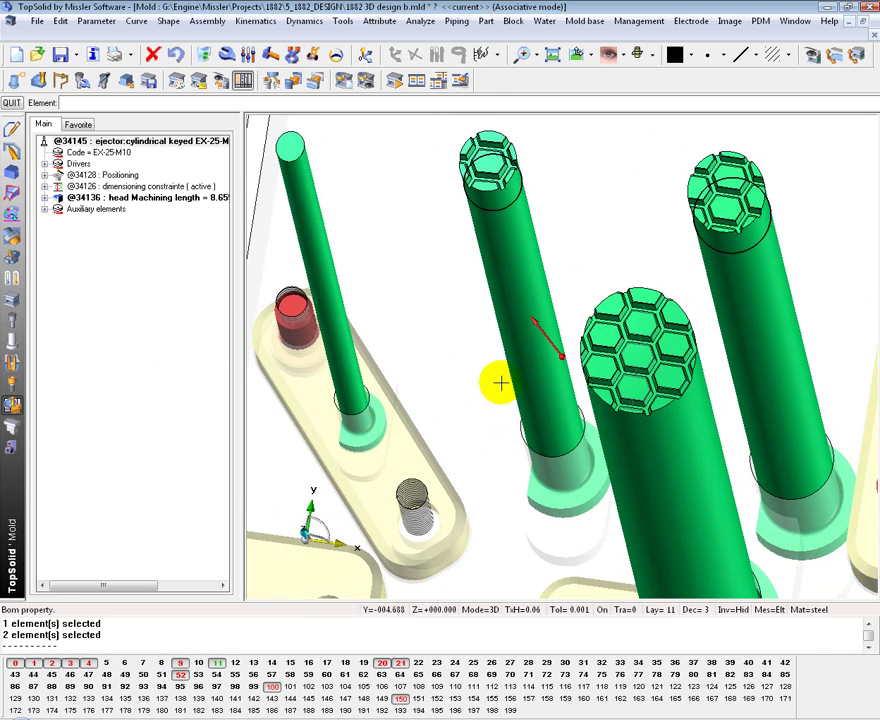
right_click(138, 147)
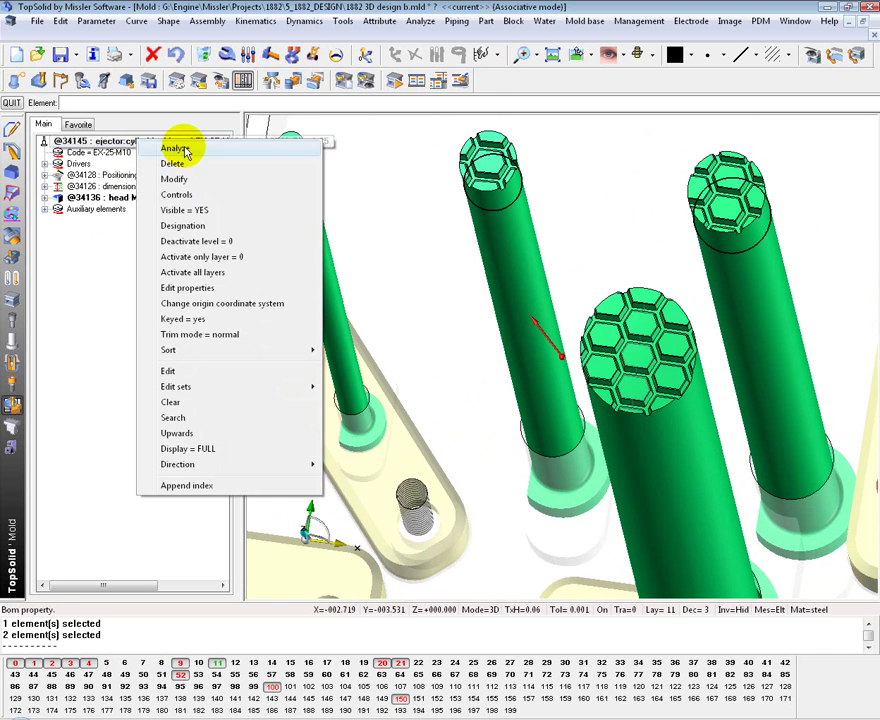
left_click(199, 336)
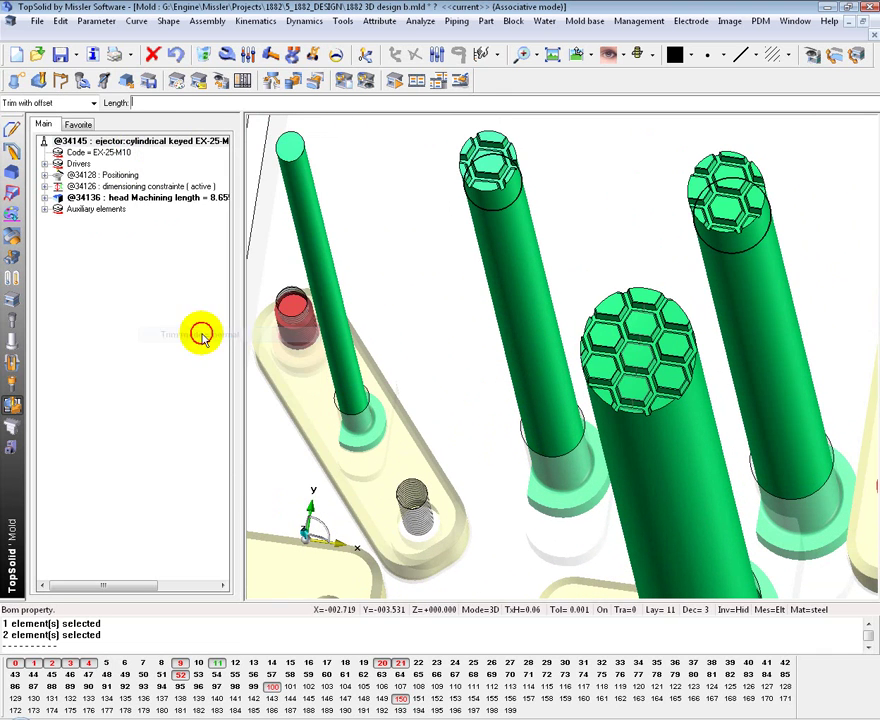
left_click(66, 104)
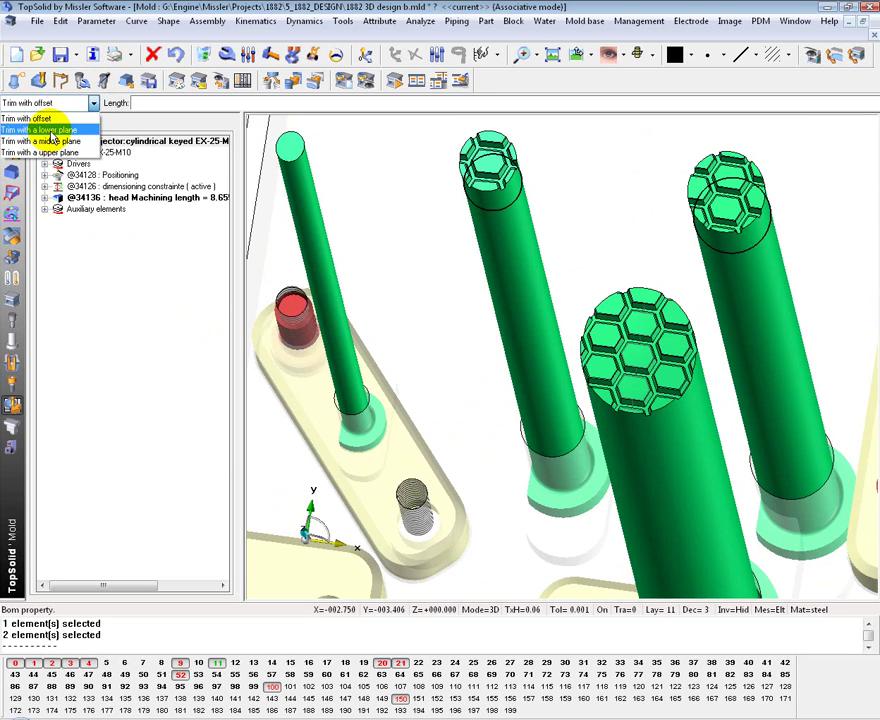
left_click(50, 130)
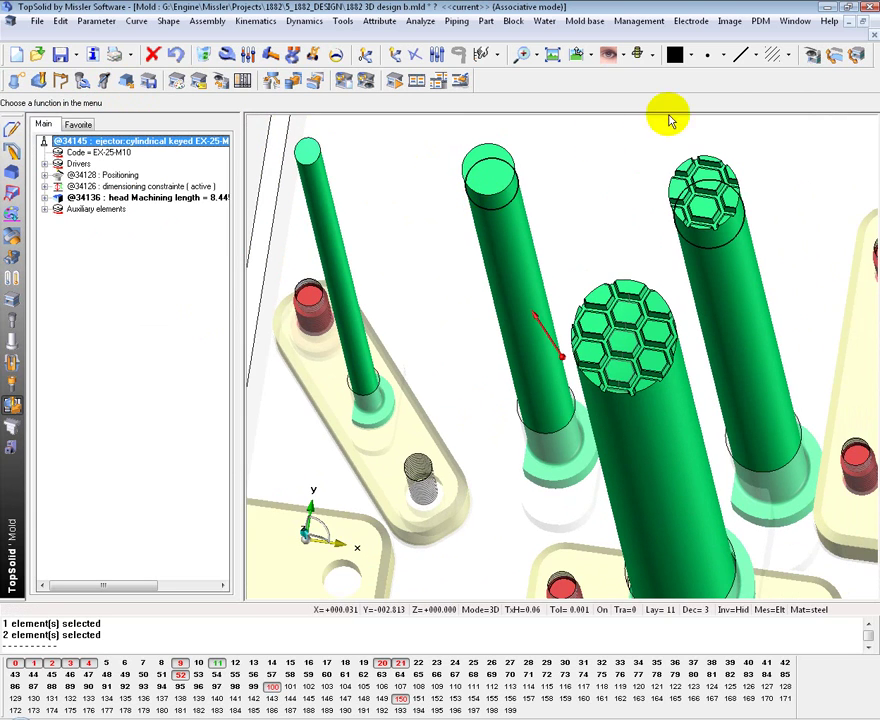
- Show the core block bottom again and inspect the EX-25-M10 ejector's head against the honeycomb grille
left_click(810, 55)
double_click(354, 122)
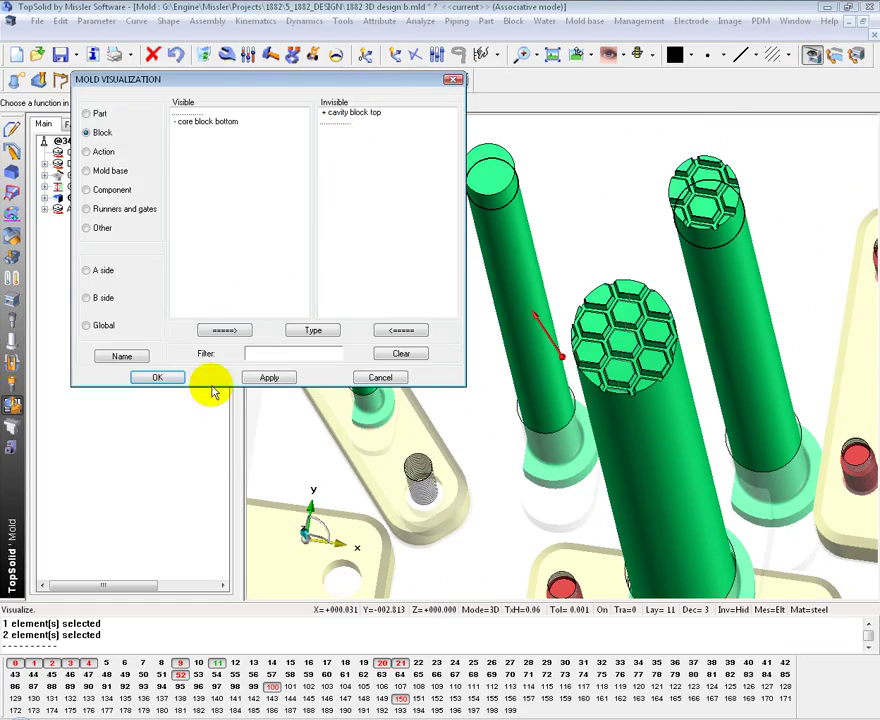
left_click(155, 378)
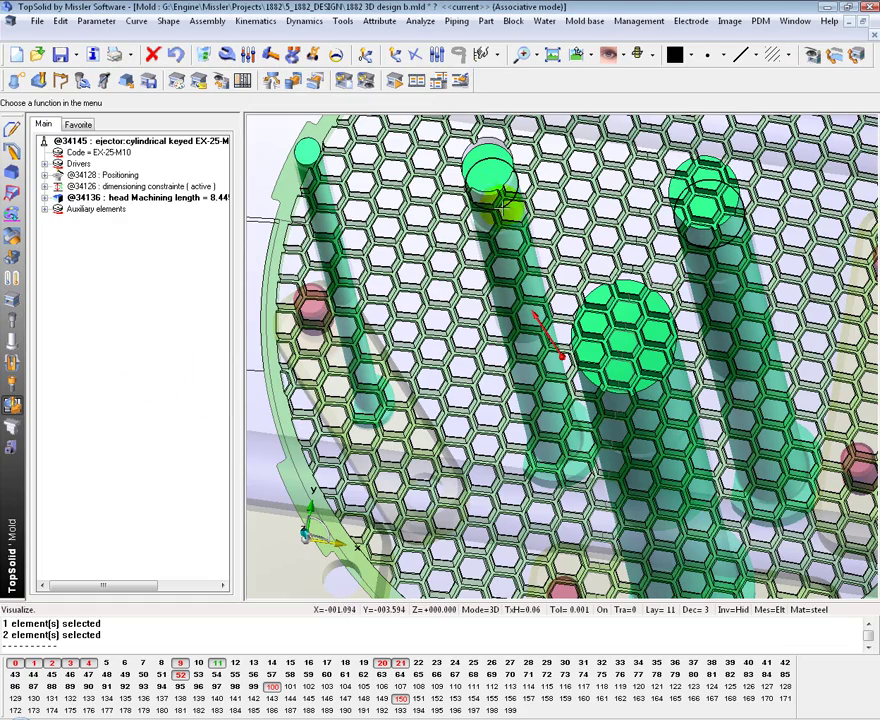
scroll(484, 185, "up", 5)
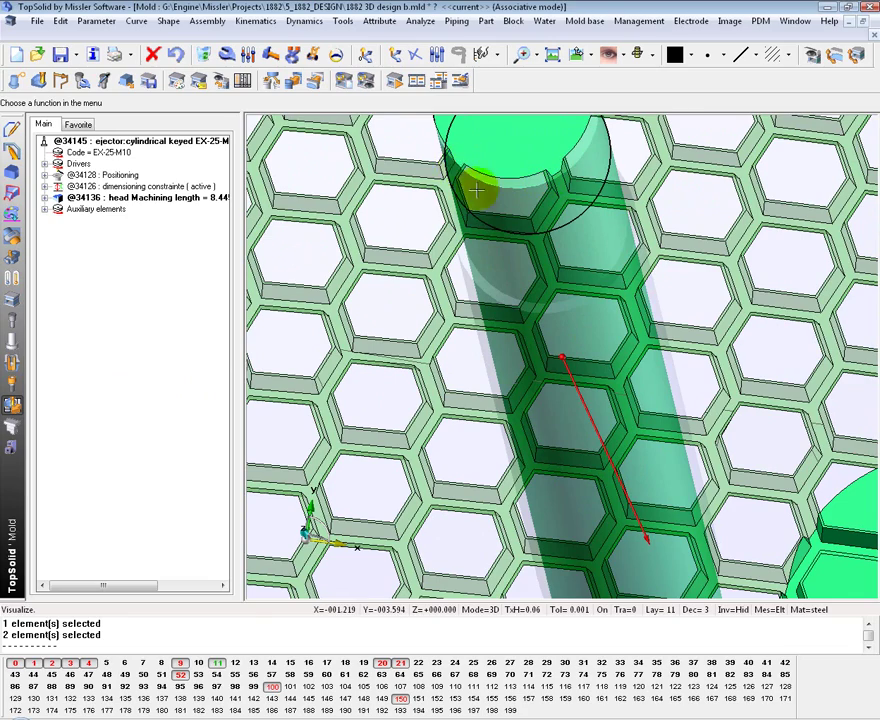
scroll(477, 190, "down", 5)
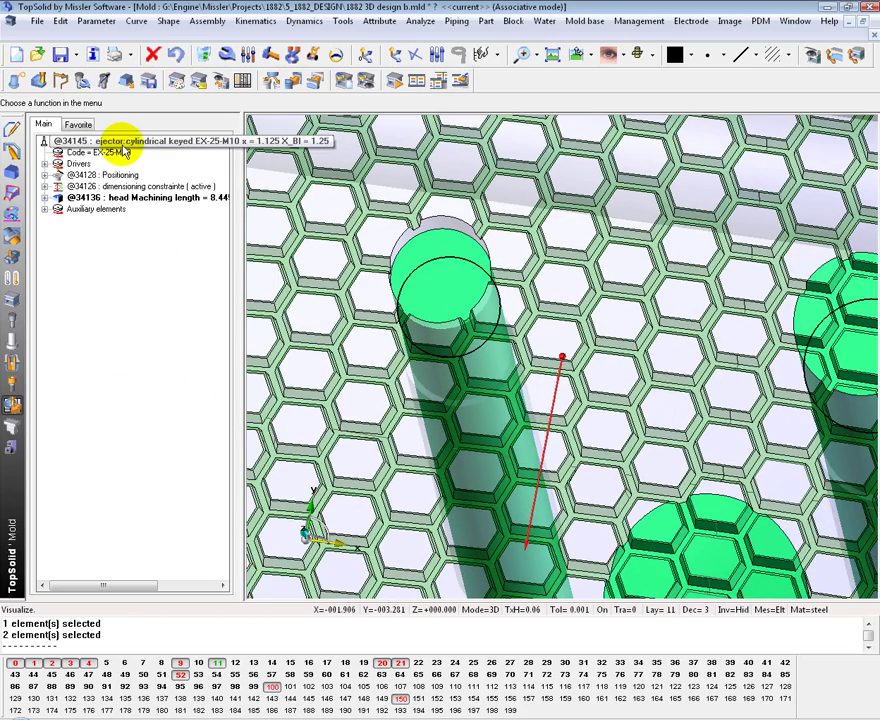
- Reopen the trim mode of the EX-25-M10 ejector, review the plane options and choose Trim with offset
right_click(122, 143)
left_click(176, 337)
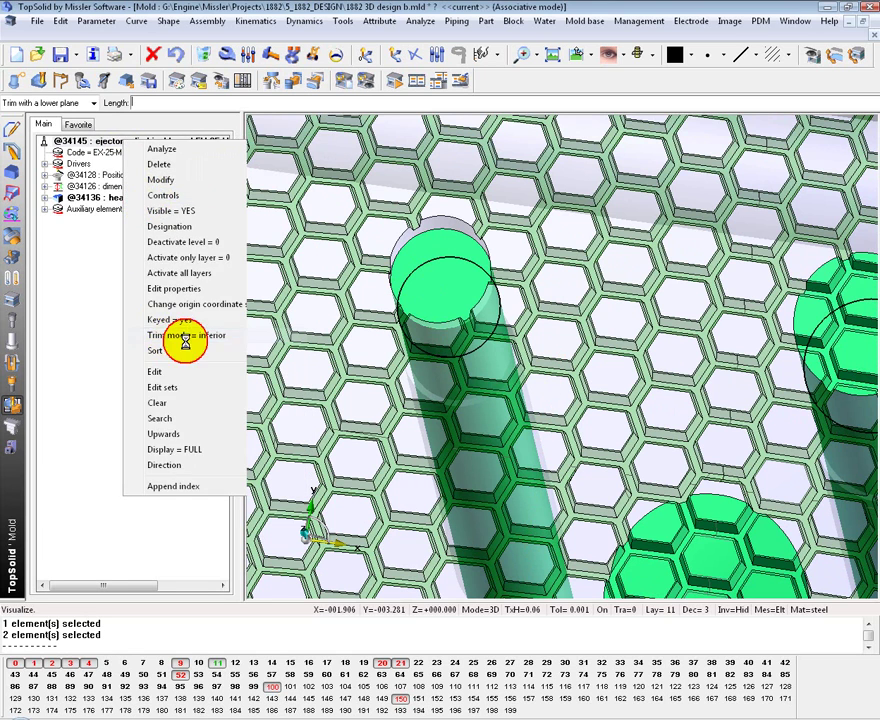
left_click(66, 103)
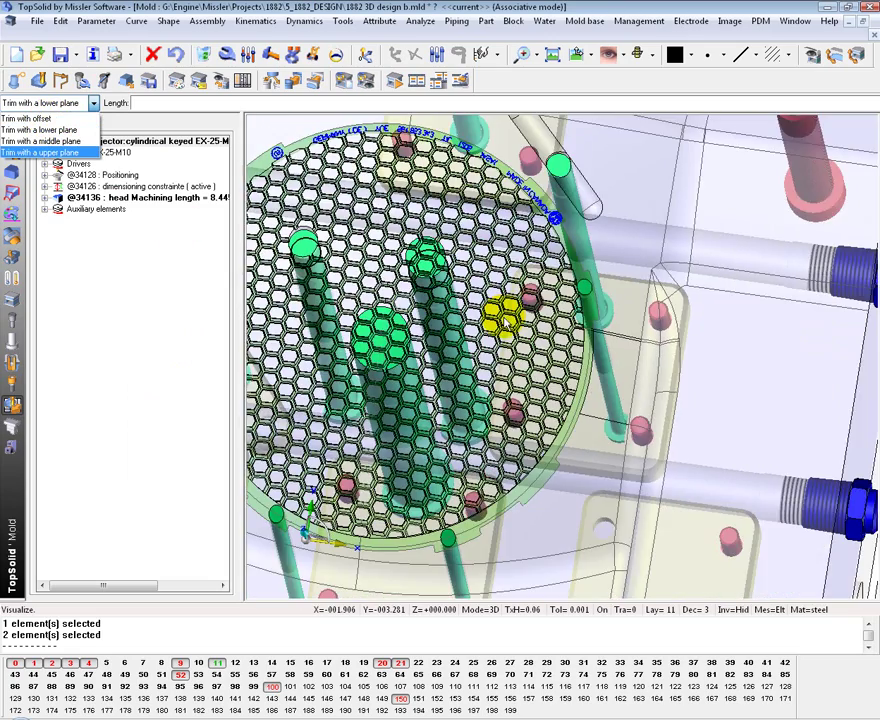
key("Escape")
mouse_move(567, 338)
middle_mouse_down()
mouse_move(570, 324)
mouse_move(527, 418)
mouse_move(581, 299)
mouse_move(572, 280)
mouse_move(570, 314)
mouse_move(589, 338)
mouse_move(638, 353)
mouse_move(601, 360)
mouse_move(575, 352)
mouse_move(579, 338)
middle_mouse_up()
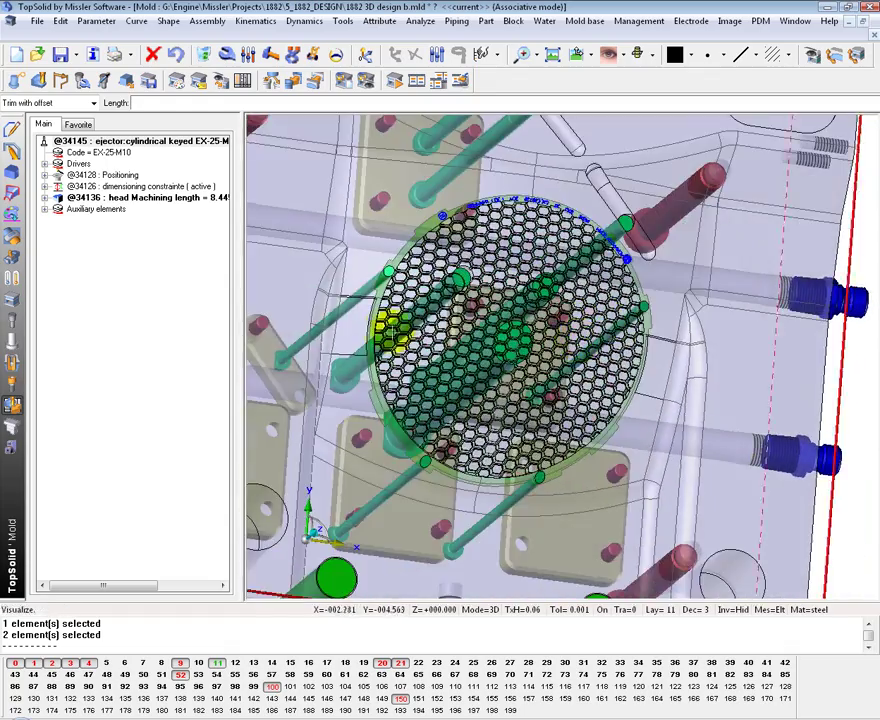